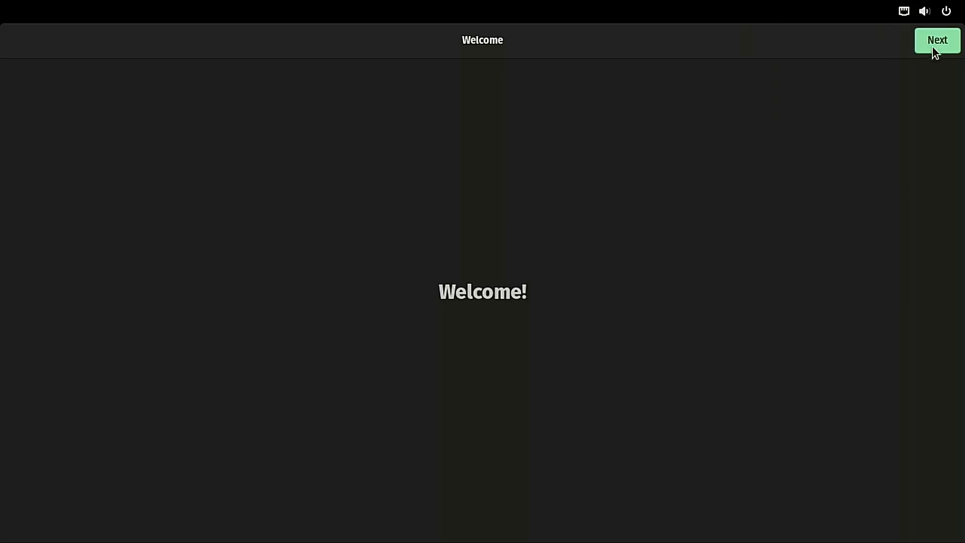
# Accept English (US) typing, skip Wi-Fi and online accounts, leave location off, and choose New York time zone
pyautogui.click(933, 45)
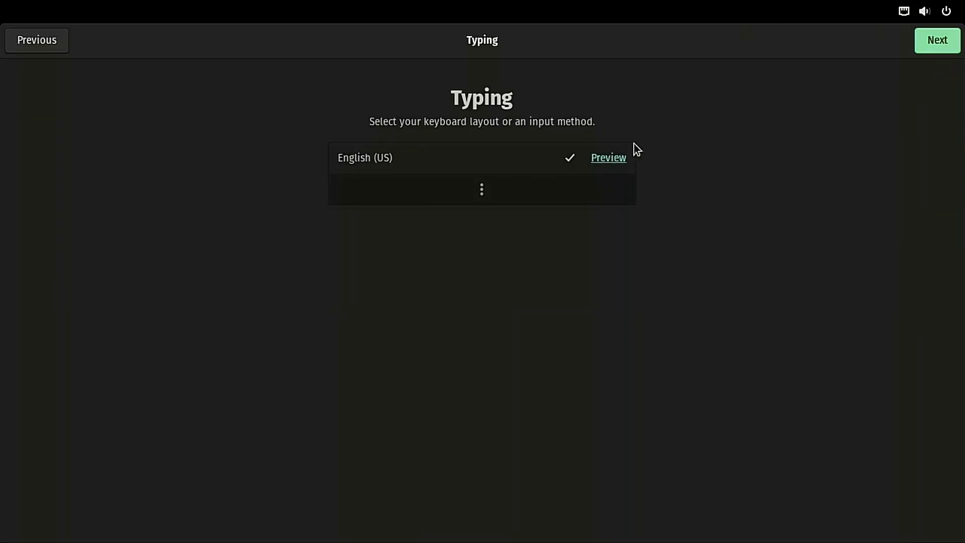
pyautogui.click(927, 41)
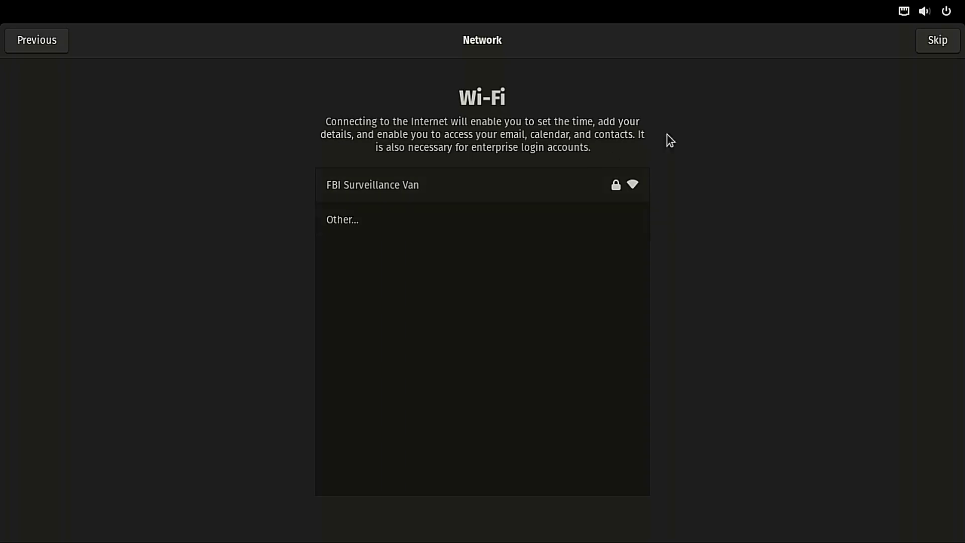
pyautogui.click(939, 46)
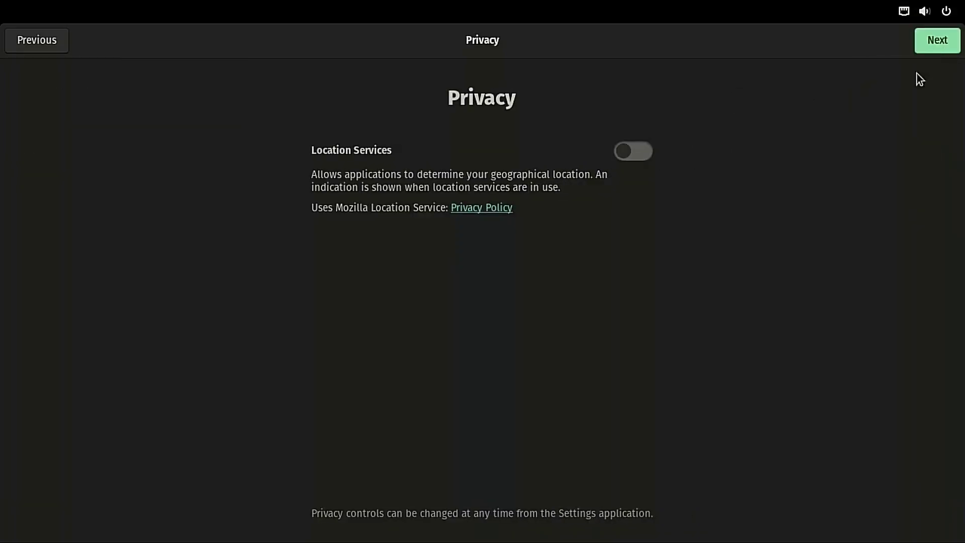
pyautogui.click(942, 48)
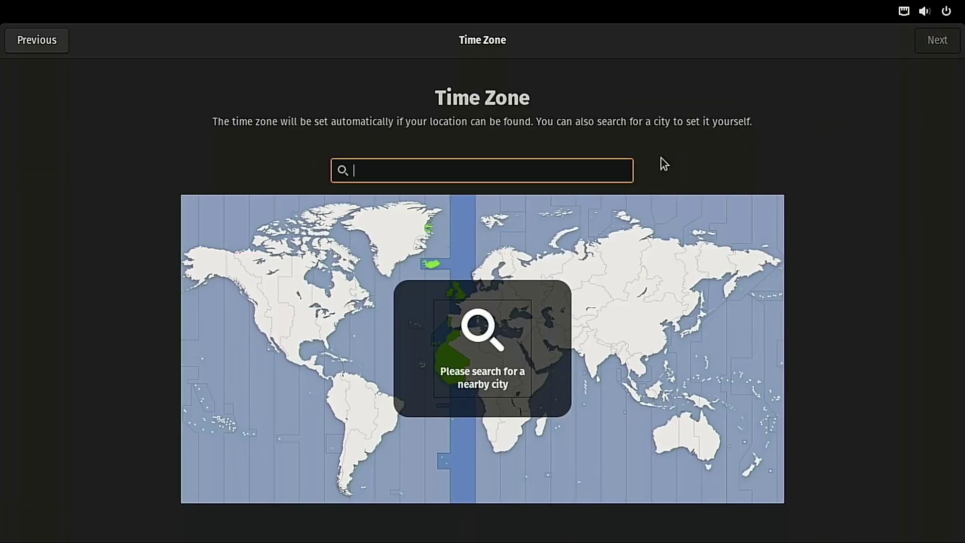
pyautogui.click(339, 318)
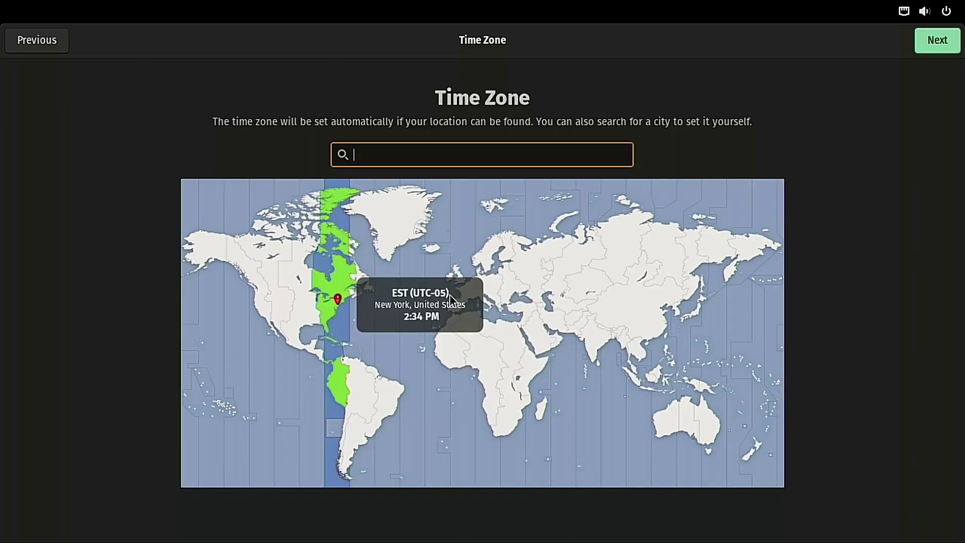
pyautogui.click(934, 50)
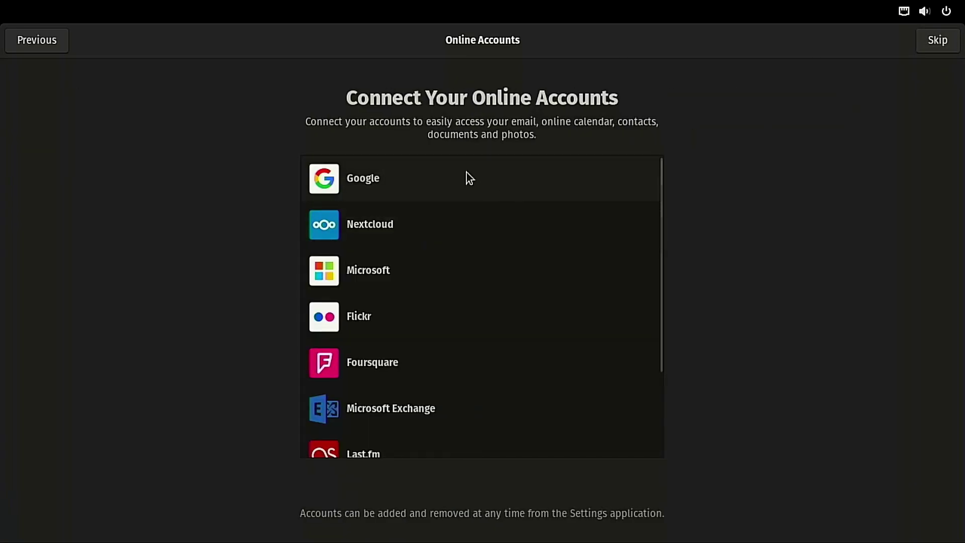
pyautogui.click(955, 42)
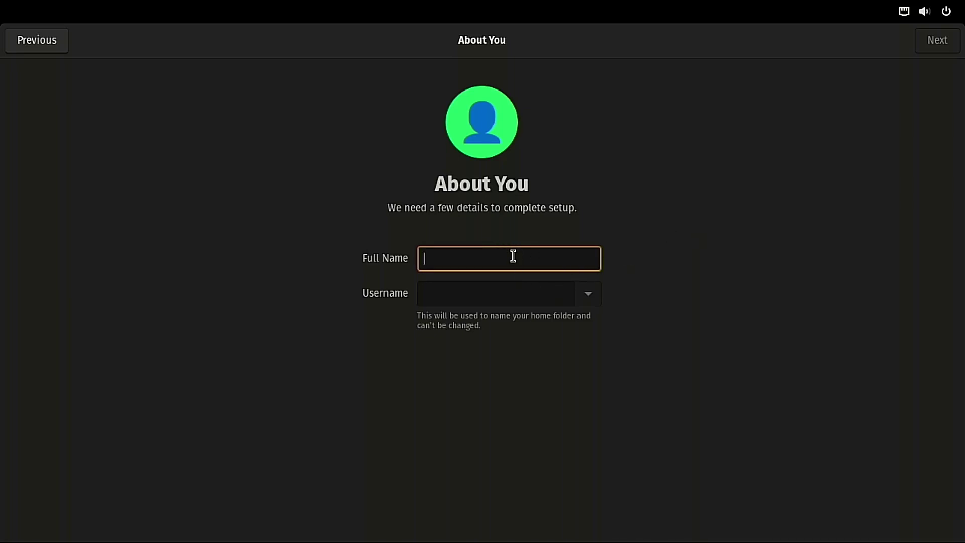
# Enter the user's full name and set a matching account password
pyautogui.write('om')
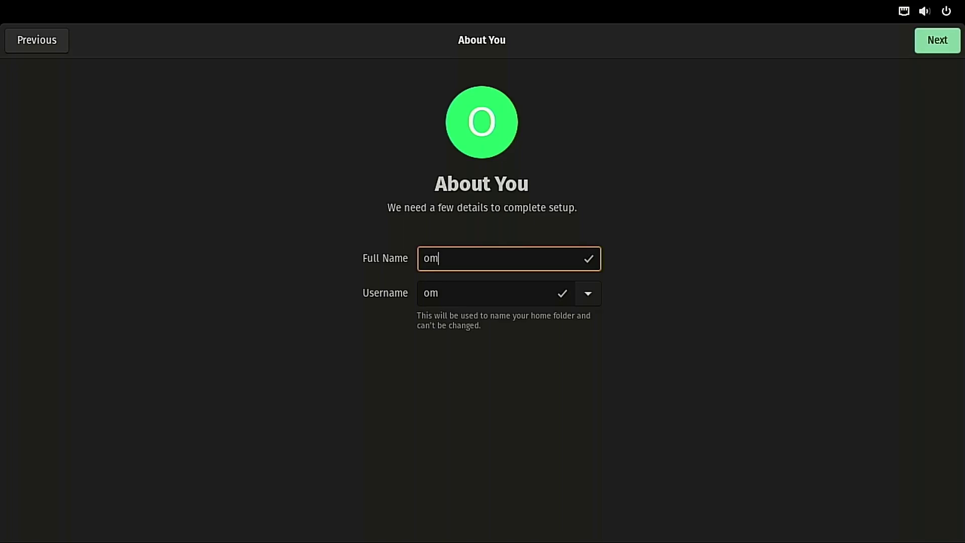
pyautogui.press('BackSpace')
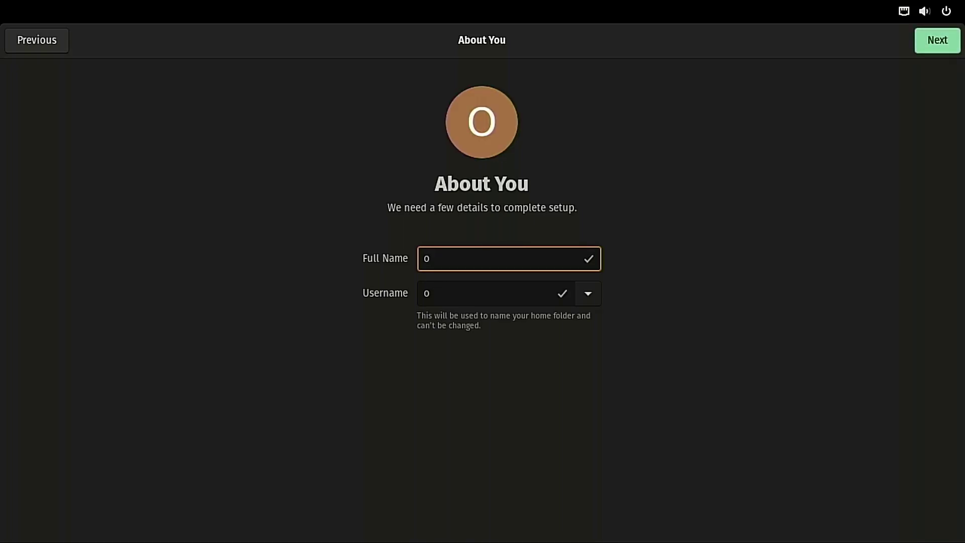
pyautogui.write('l')
pyautogui.press('BackSpace')
pyautogui.press('BackSpace')
pyautogui.write('Tom')
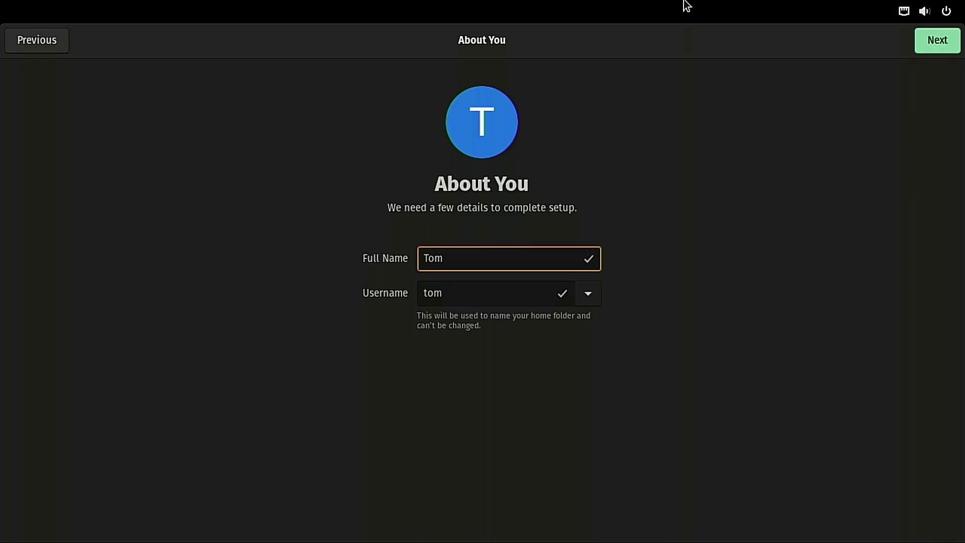
pyautogui.click(930, 41)
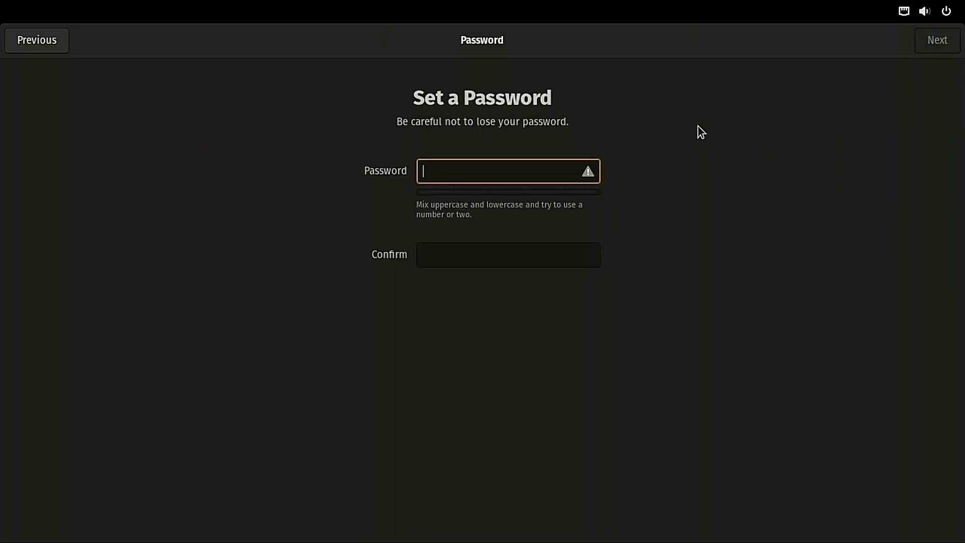
pyautogui.write('•••••••••')
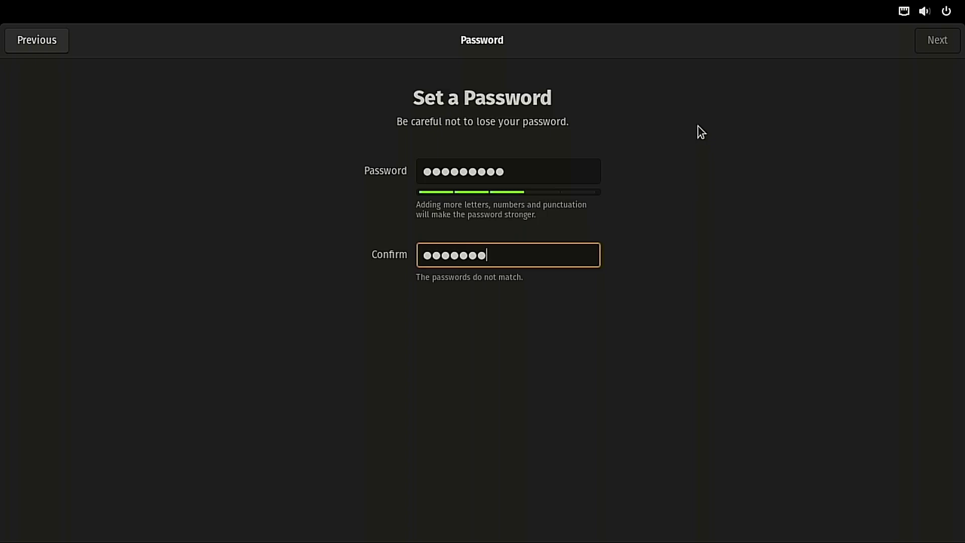
pyautogui.write('aa')
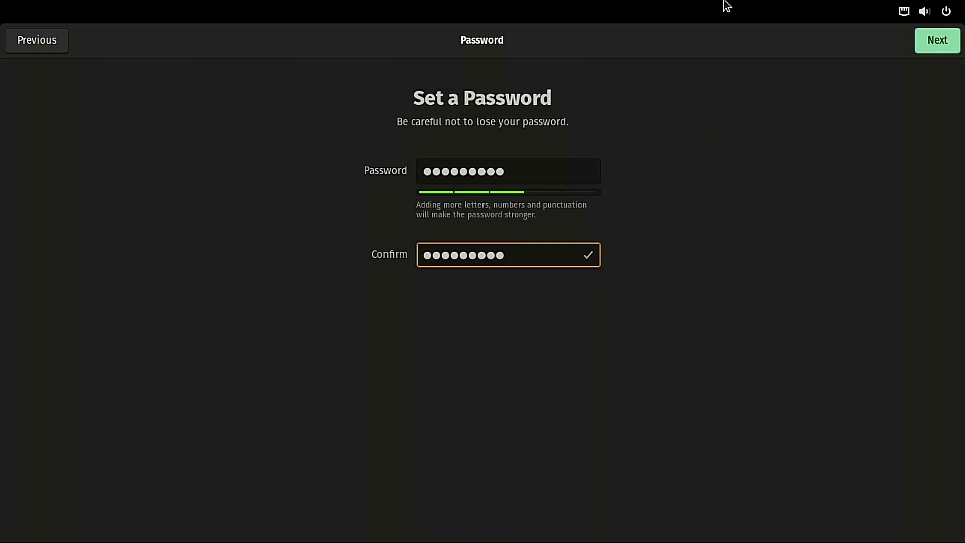
pyautogui.click(938, 42)
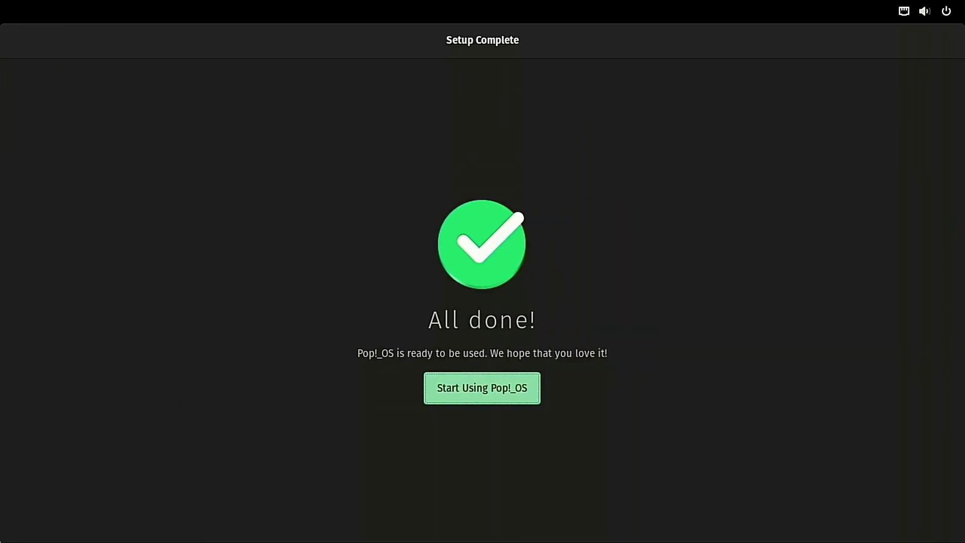
# Choose Start Using Pop!_OS, advance the welcome tour past dock layout, and close the Setup Complete window
pyautogui.click(498, 393)
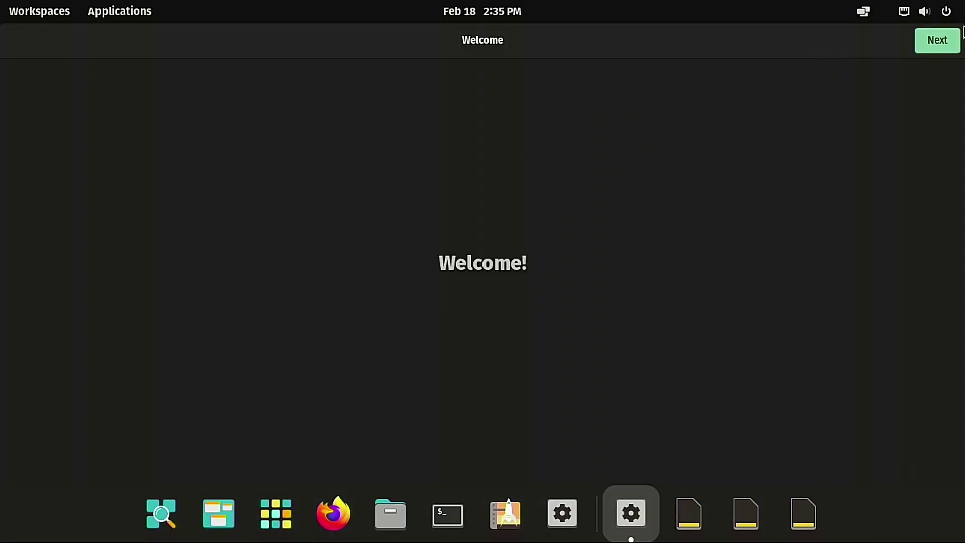
pyautogui.click(928, 42)
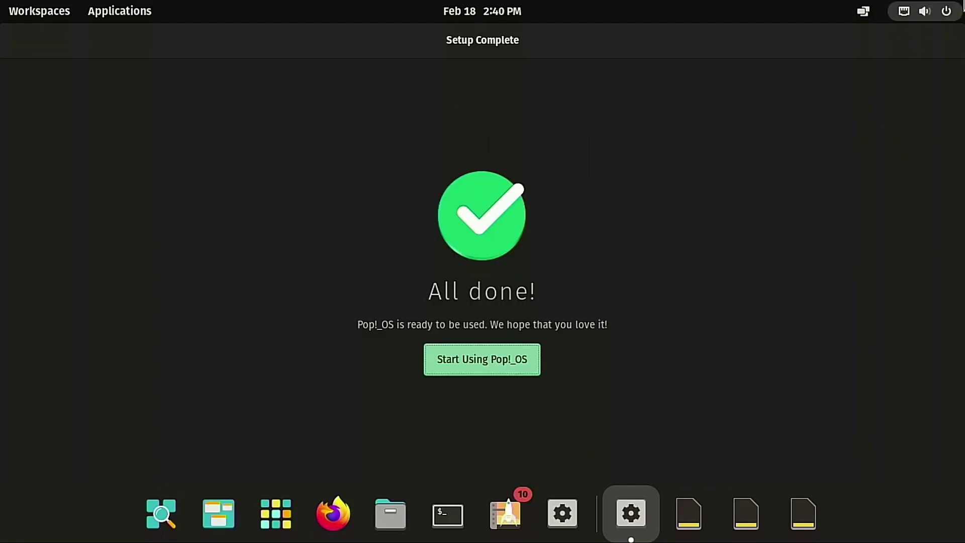
pyautogui.press('Return')
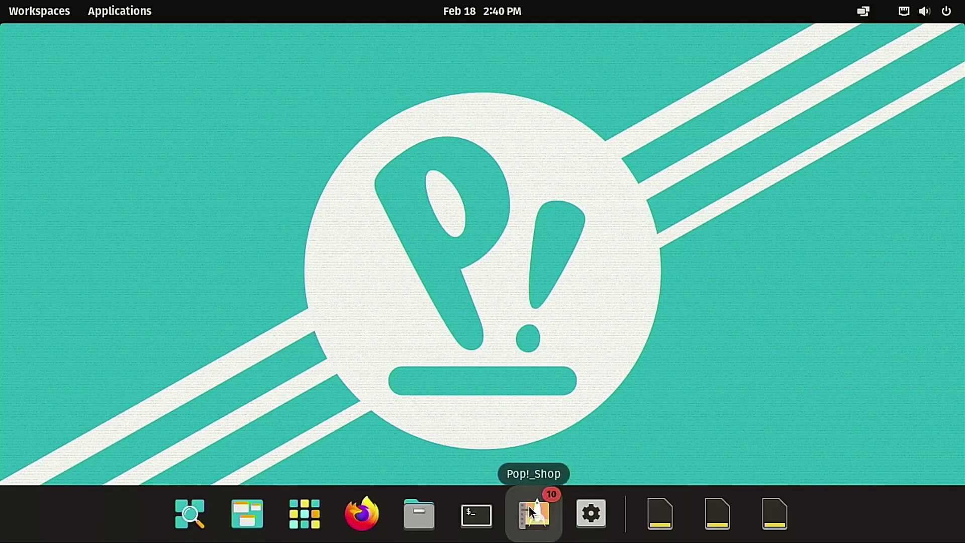
# Open a terminal and refresh the package lists with sudo apt update
pyautogui.click(477, 509)
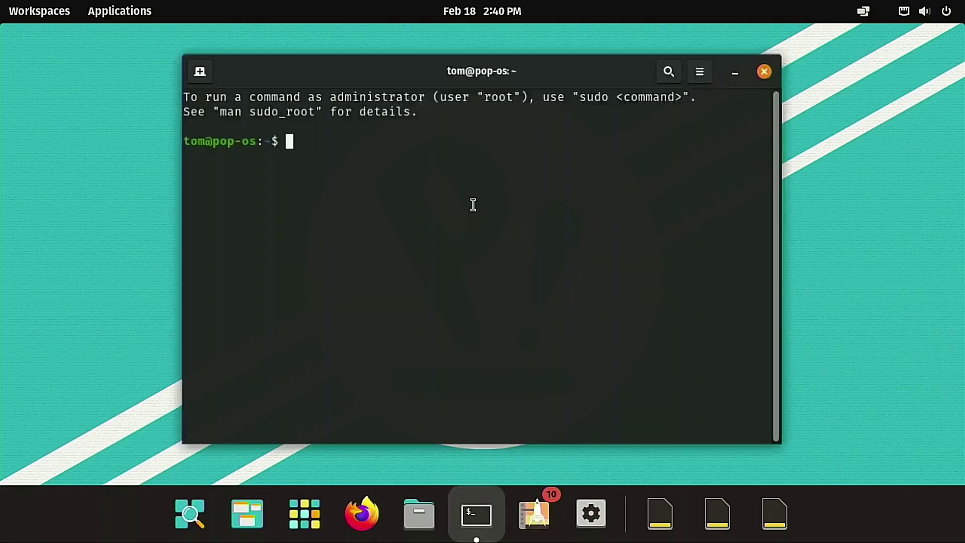
pyautogui.write('sudo a')
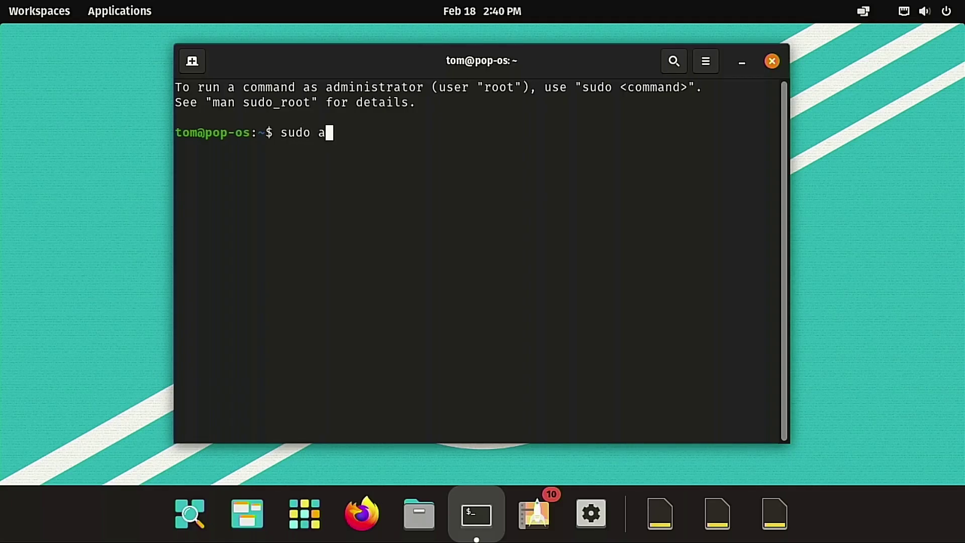
pyautogui.write('pt update')
pyautogui.press('Return')
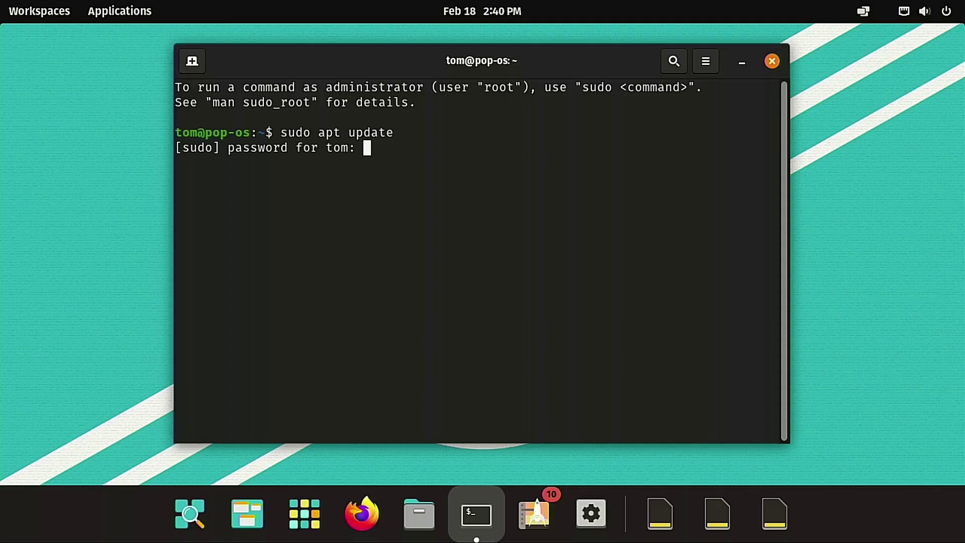
pyautogui.press('Return')
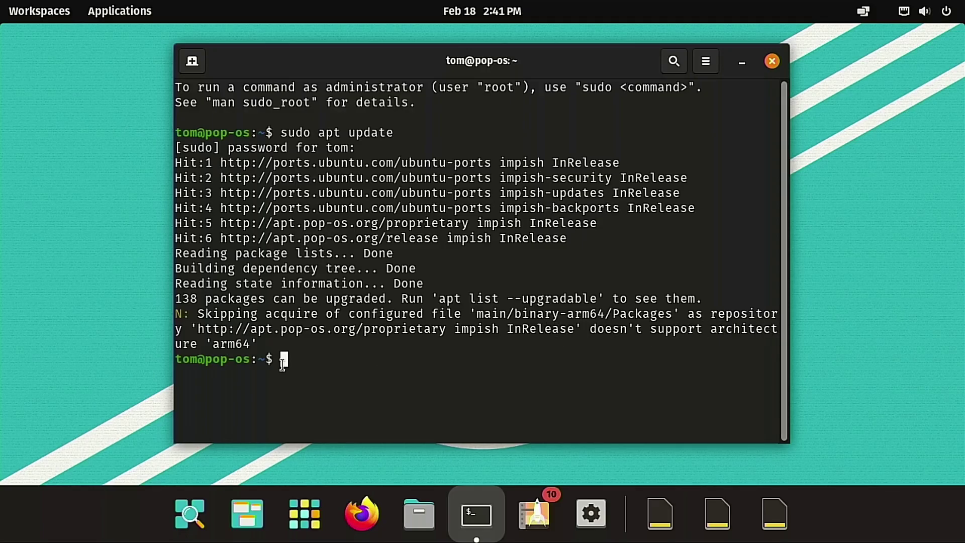
pyautogui.moveTo(212, 344); pyautogui.dragTo(254, 343)
pyautogui.click(306, 358)
# Run sudo apt upgrade to preview the 137-package upgrade, then answer n to abort
pyautogui.write('sud')
pyautogui.press('BackSpace')
pyautogui.press('BackSpace')
pyautogui.press('BackSpace')
pyautogui.write('sudo apt upgrade')
pyautogui.press('Return')
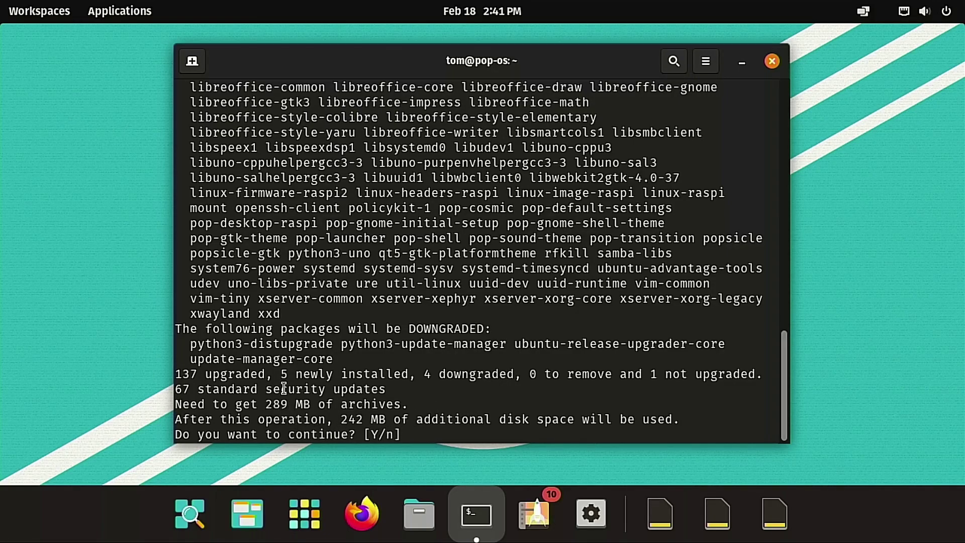
pyautogui.write('n')
pyautogui.press('Return')
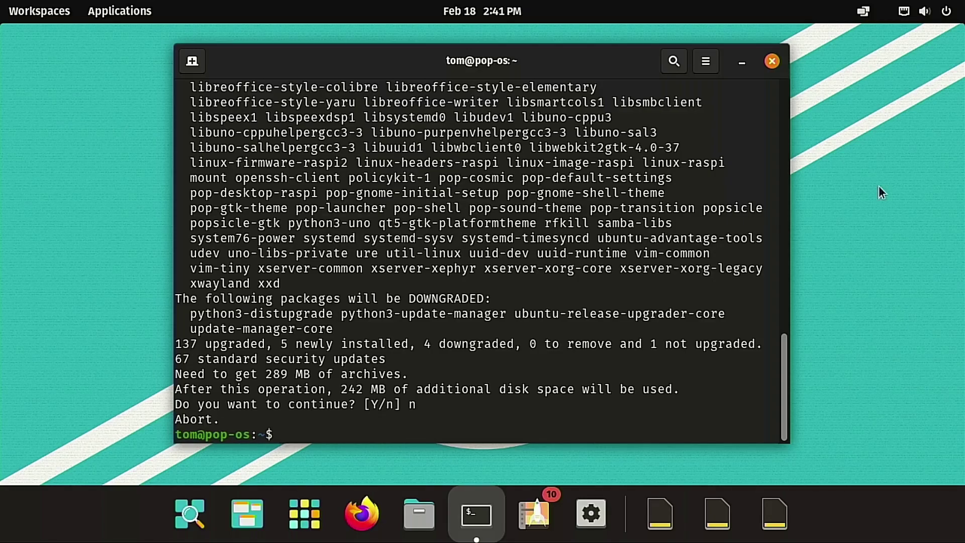
# Close the terminal and browse the Office, System and Utilities folders in the application library
pyautogui.click(772, 60)
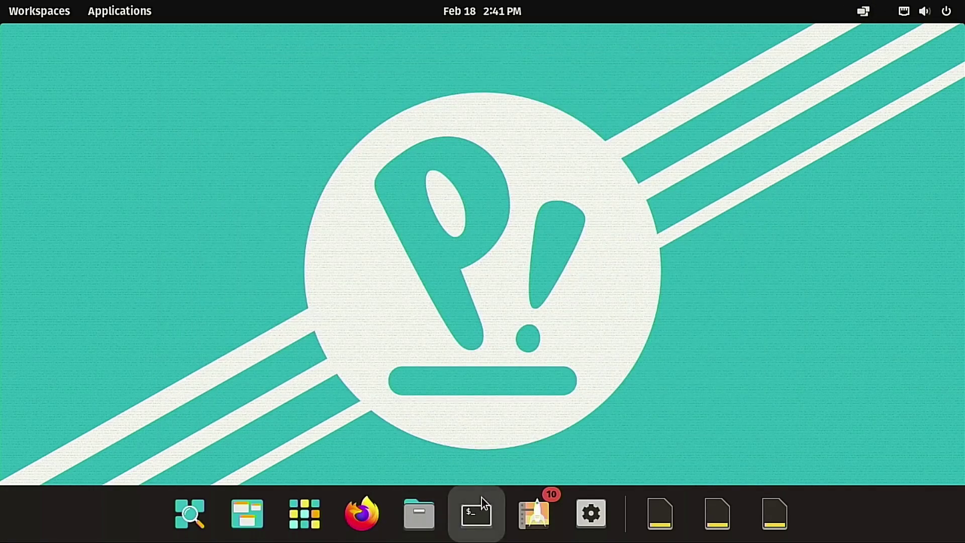
pyautogui.click(304, 513)
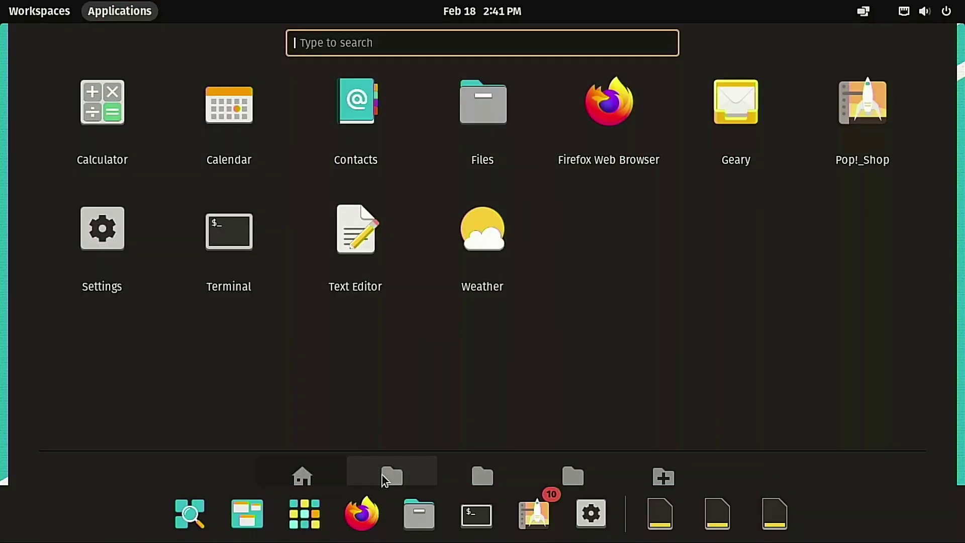
pyautogui.click(482, 467)
pyautogui.click(485, 472)
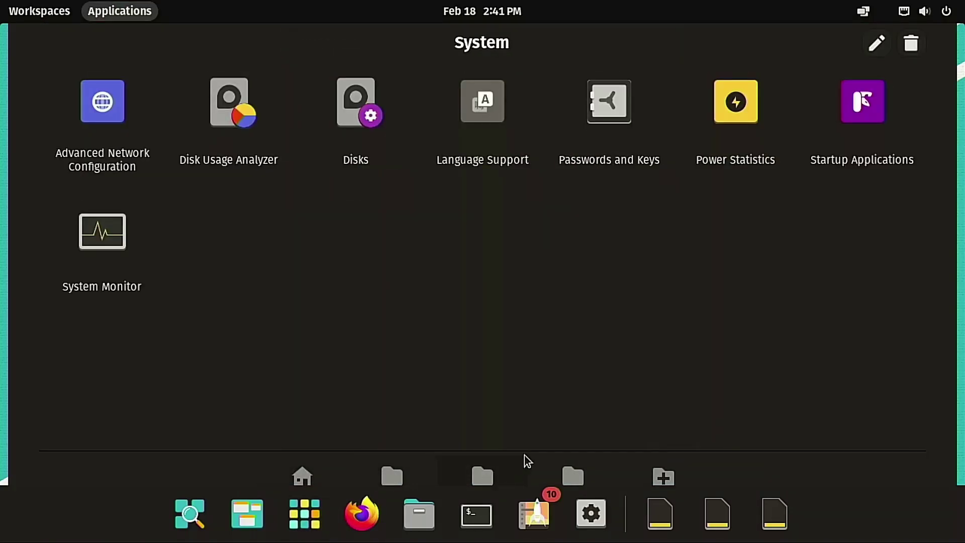
pyautogui.click(569, 475)
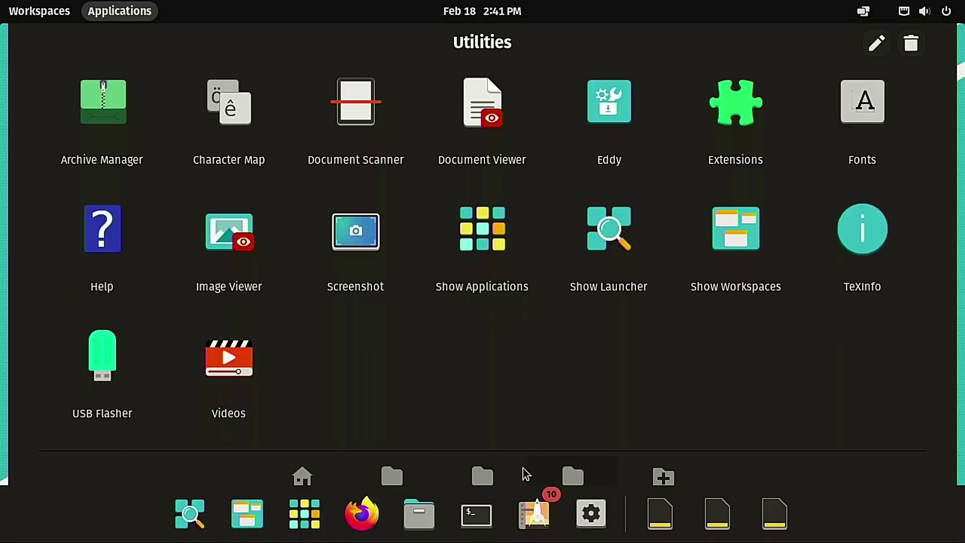
pyautogui.click(492, 466)
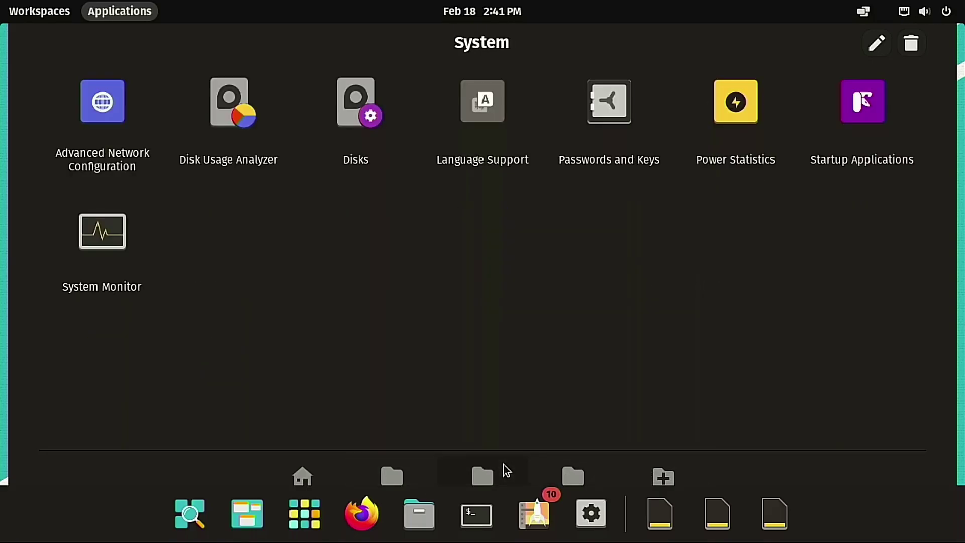
pyautogui.click(380, 481)
# Open system Settings, keep the changed display resolution, and close Settings
pyautogui.click(941, 8)
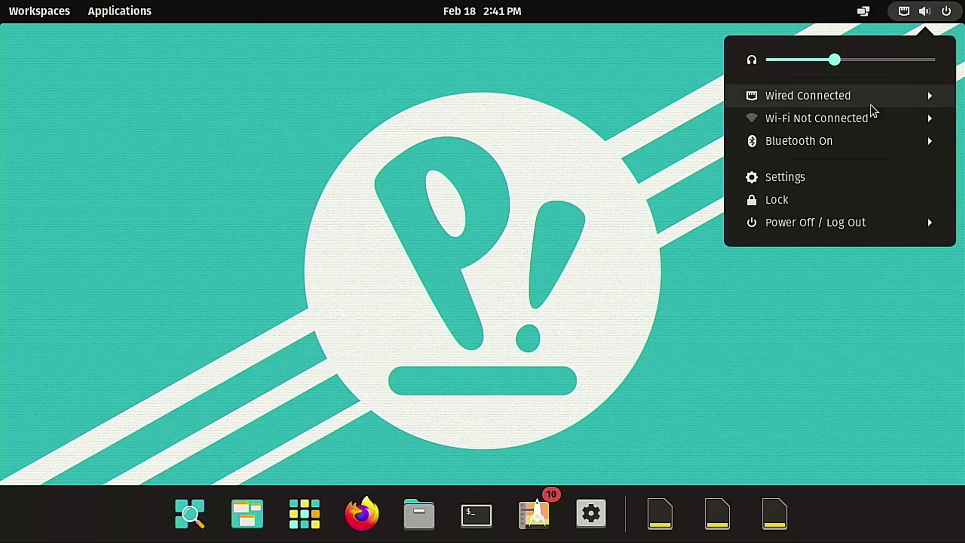
pyautogui.click(776, 176)
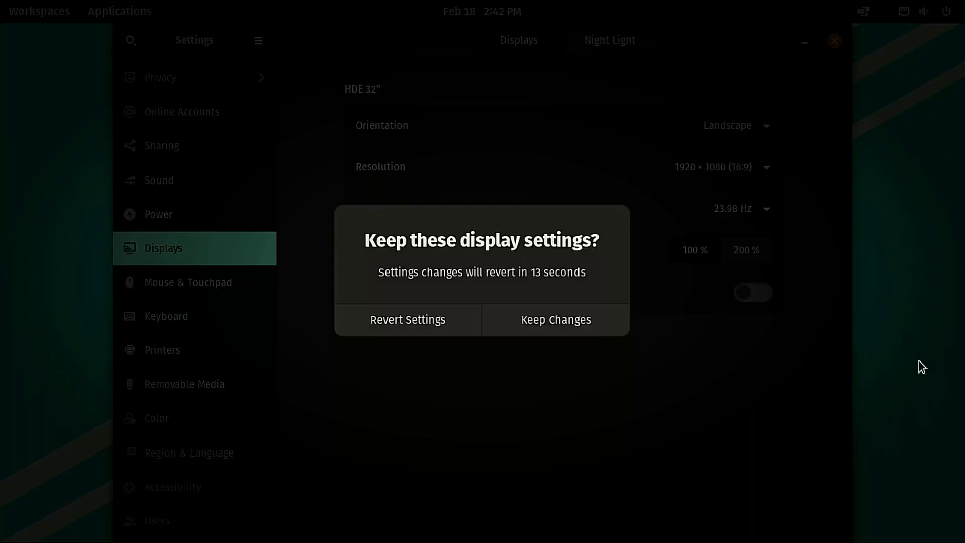
pyautogui.press('Return')
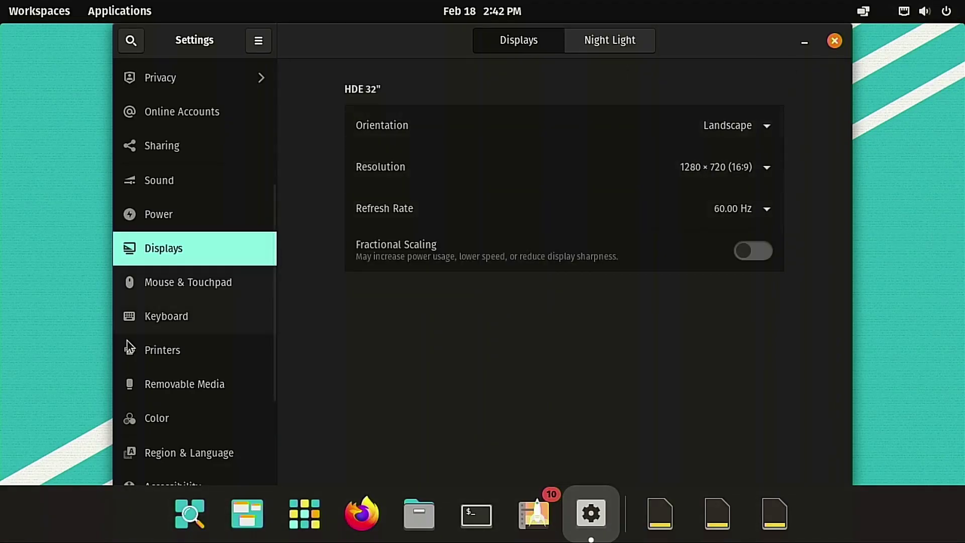
pyautogui.click(834, 41)
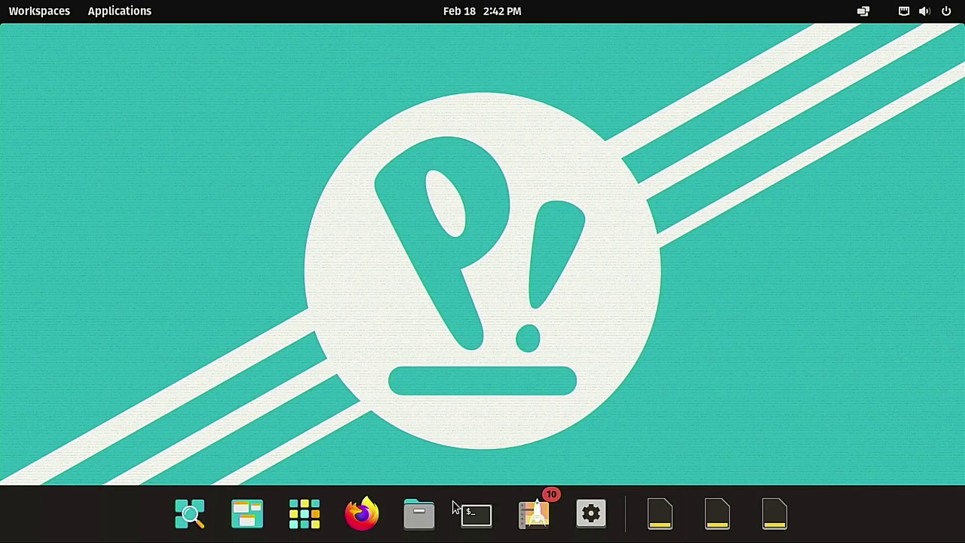
# Launch System Monitor from the System folder and view its CPU and memory graphs
pyautogui.click(312, 514)
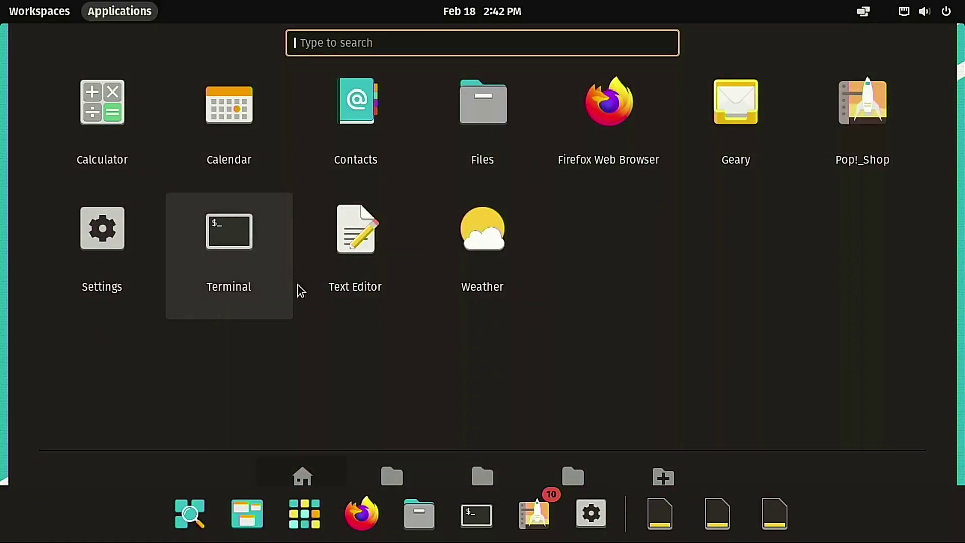
pyautogui.click(417, 470)
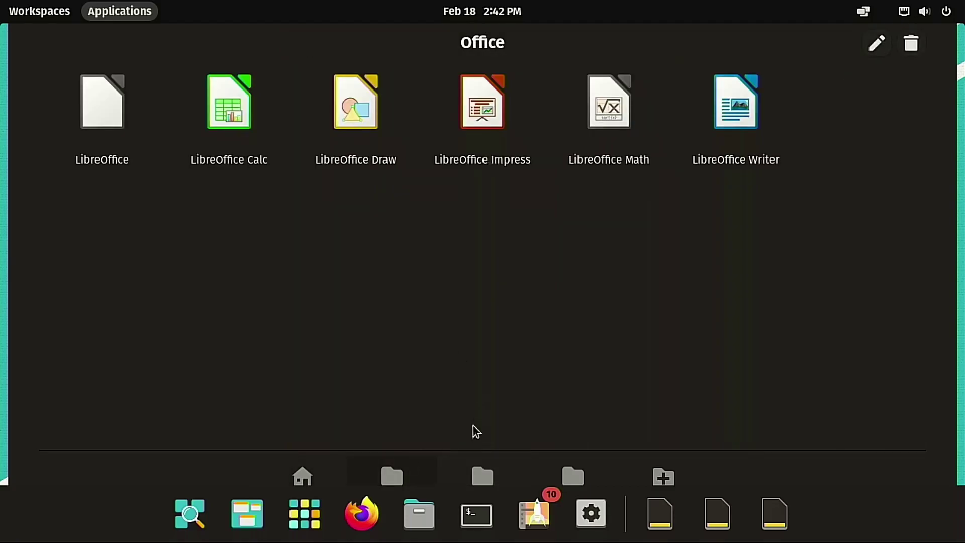
pyautogui.click(480, 476)
pyautogui.click(109, 267)
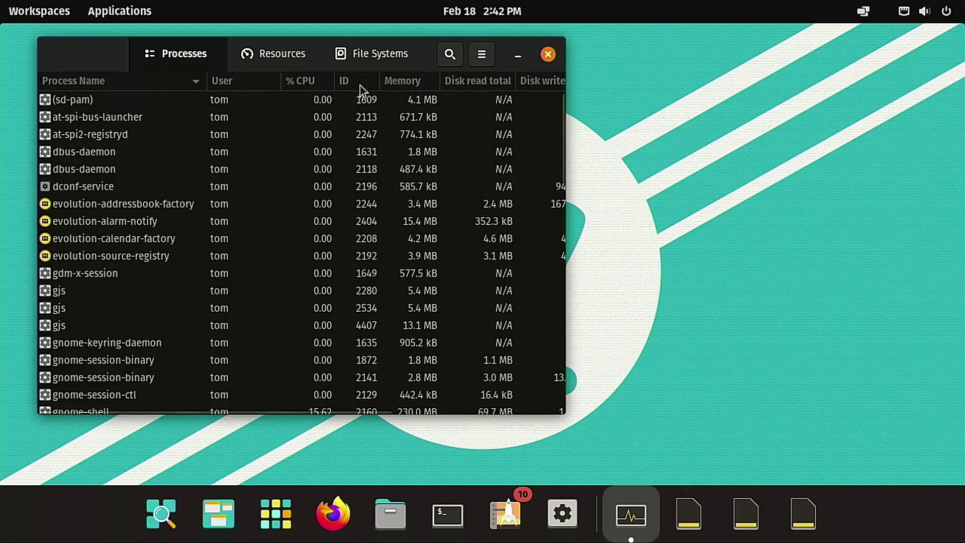
pyautogui.click(279, 53)
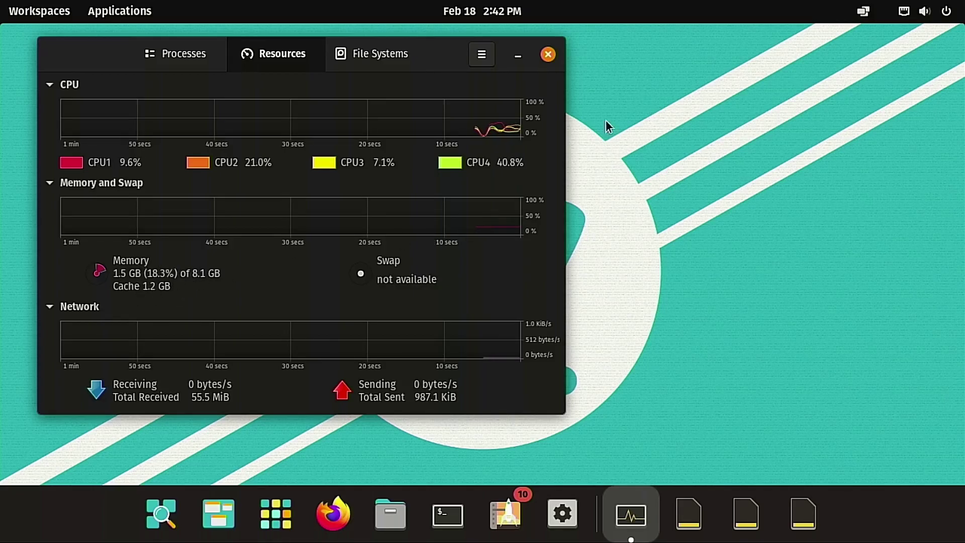
# Close System Monitor, then open Pop!_Shop, scroll through its categories, and close it
pyautogui.click(547, 54)
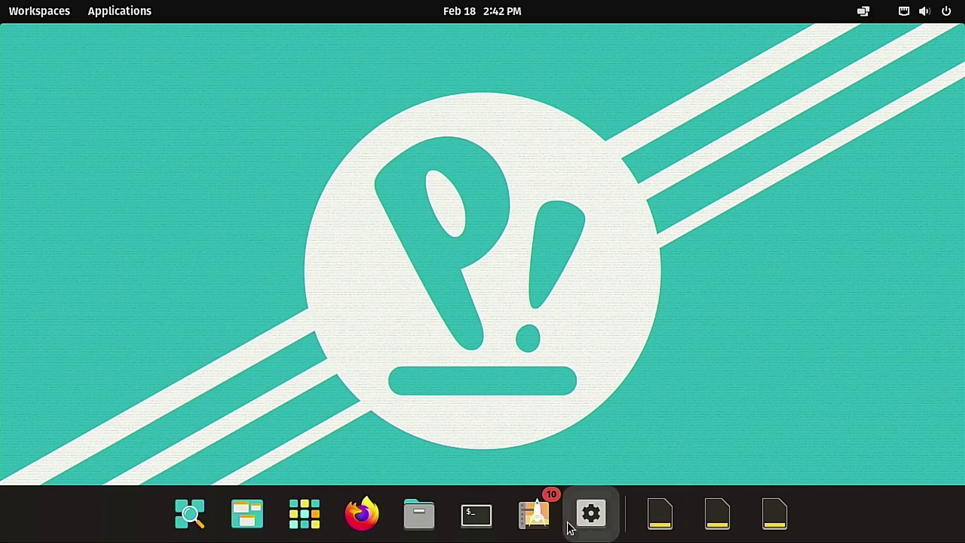
pyautogui.click(534, 513)
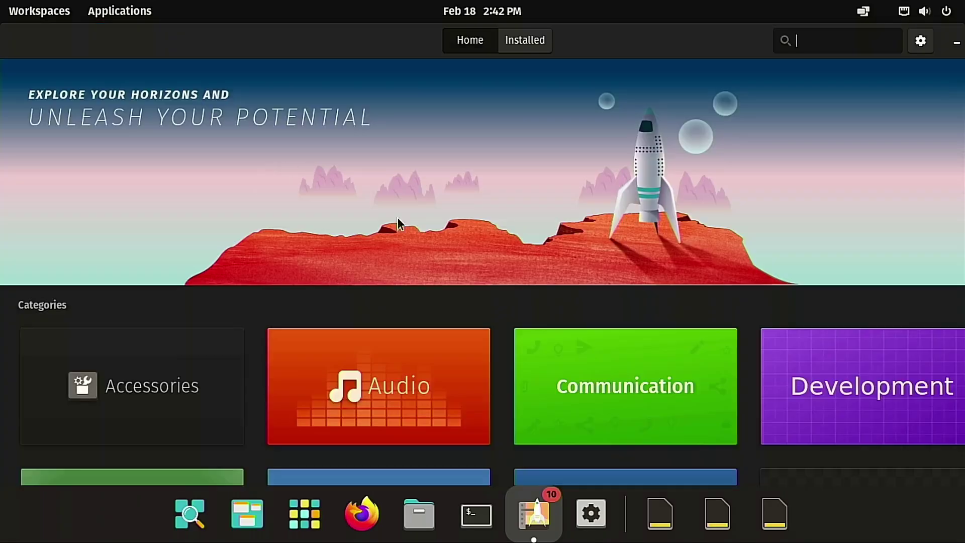
pyautogui.scroll(-5, 954, 215)
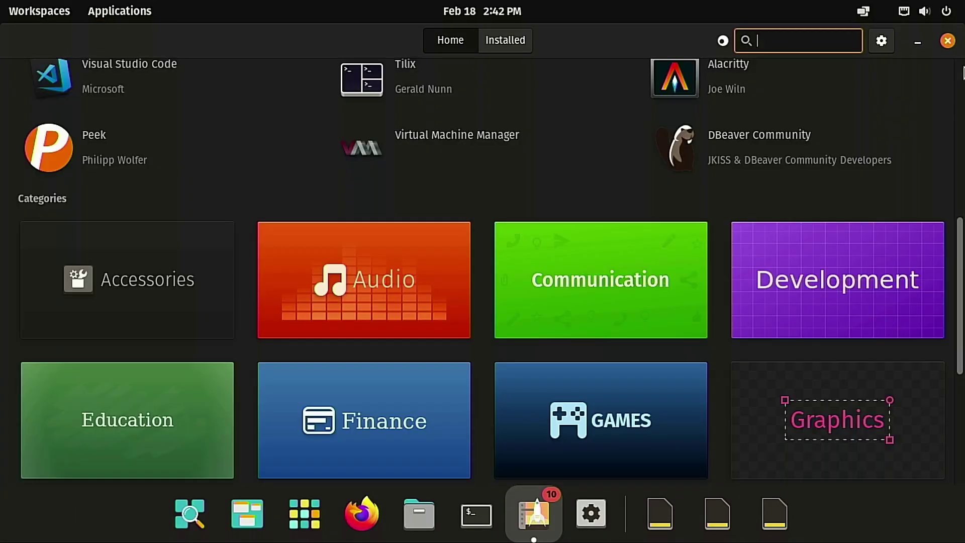
pyautogui.moveTo(961, 277); pyautogui.dragTo(949, 38)
pyautogui.click(948, 40)
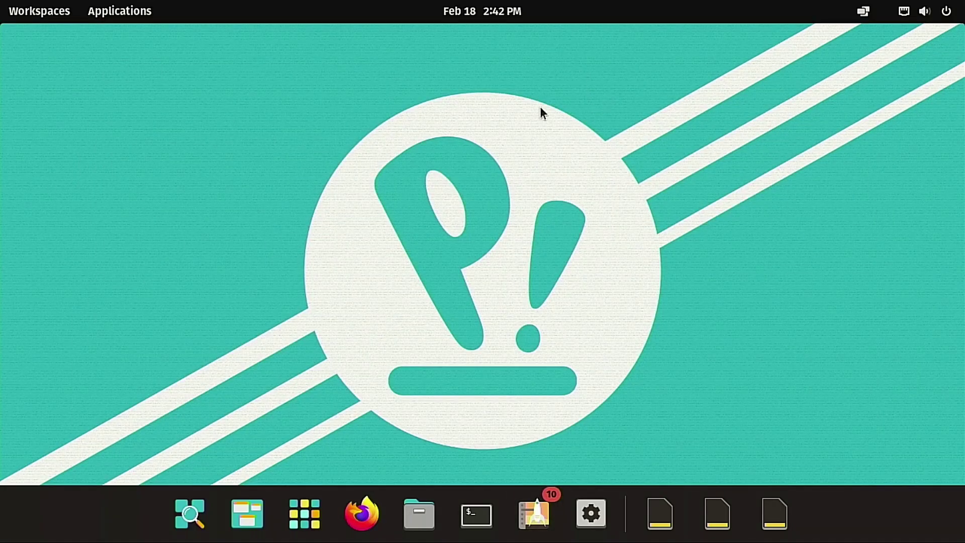
# Open and dismiss the application launcher, then open a Terminal window from the dock
pyautogui.click(21, 5)
pyautogui.click(142, 7)
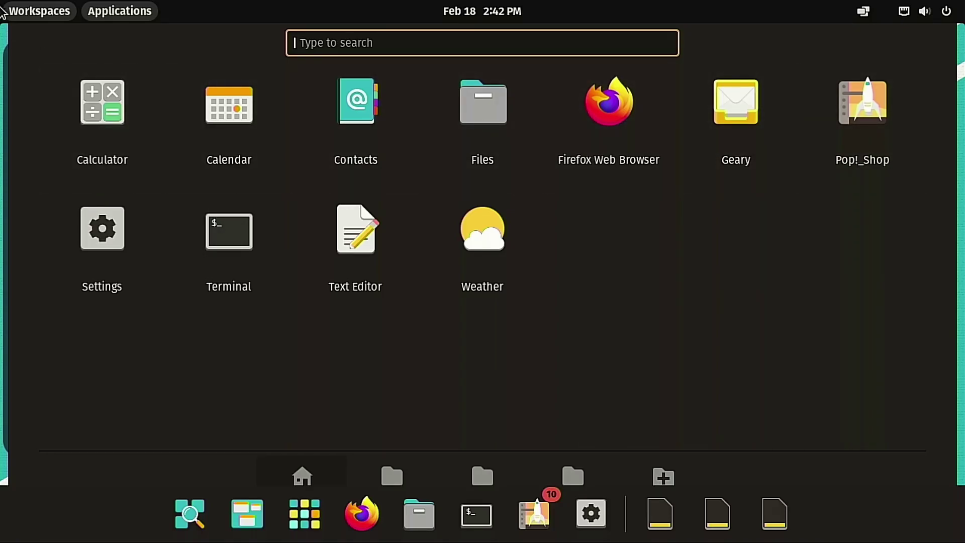
pyautogui.click(39, 12)
pyautogui.click(109, 101)
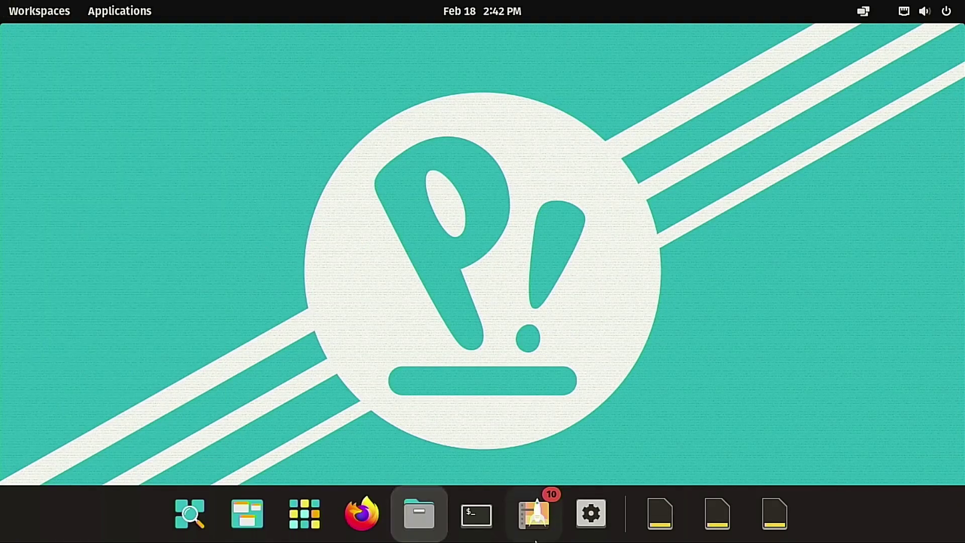
pyautogui.click(476, 514)
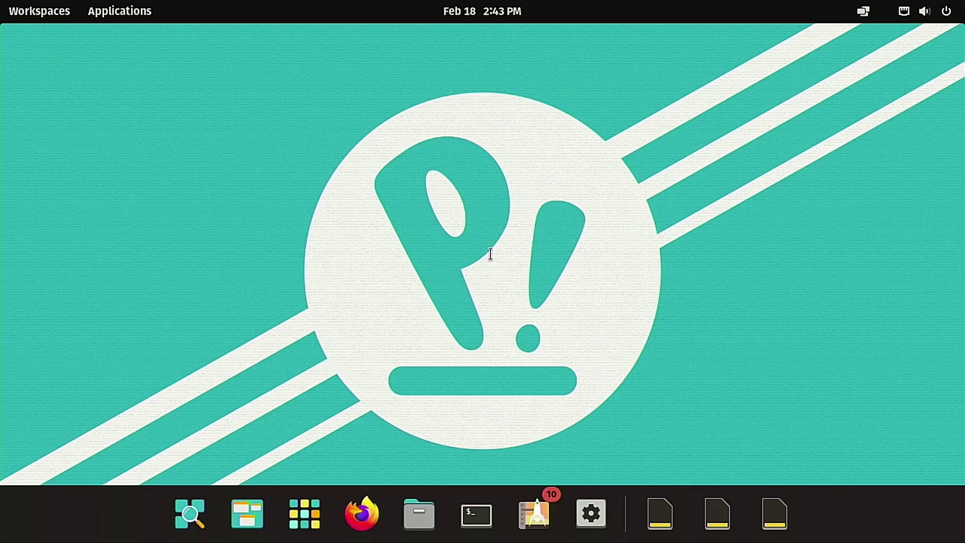
# Install Evolution with sudo apt install evolution, confirming with y, then open system Settings
pyautogui.write('sudo a')
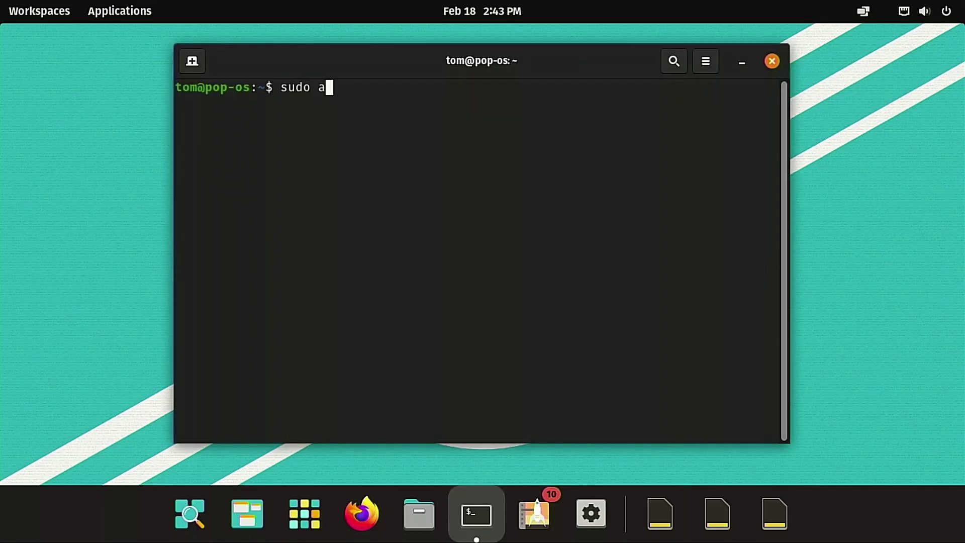
pyautogui.write('pt install evolution')
pyautogui.press('Return')
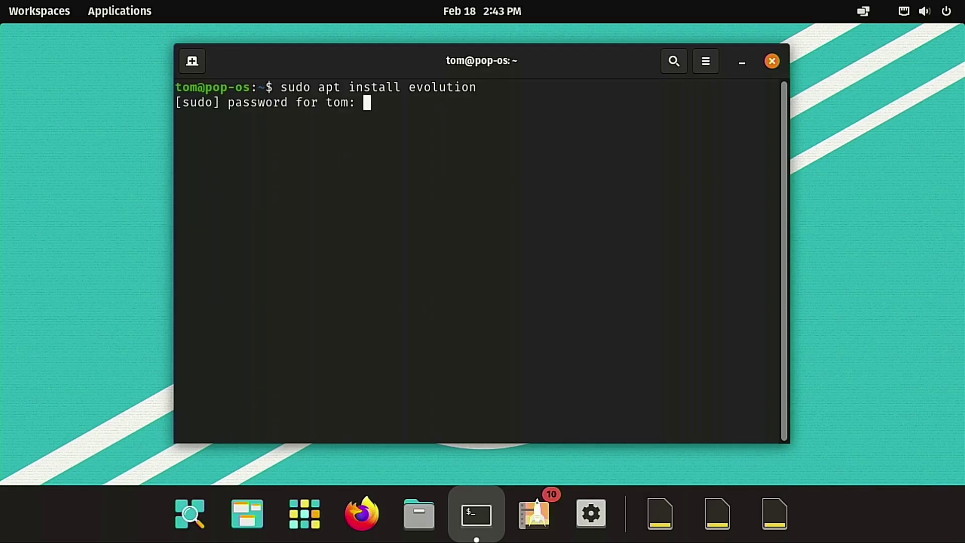
pyautogui.press('Return')
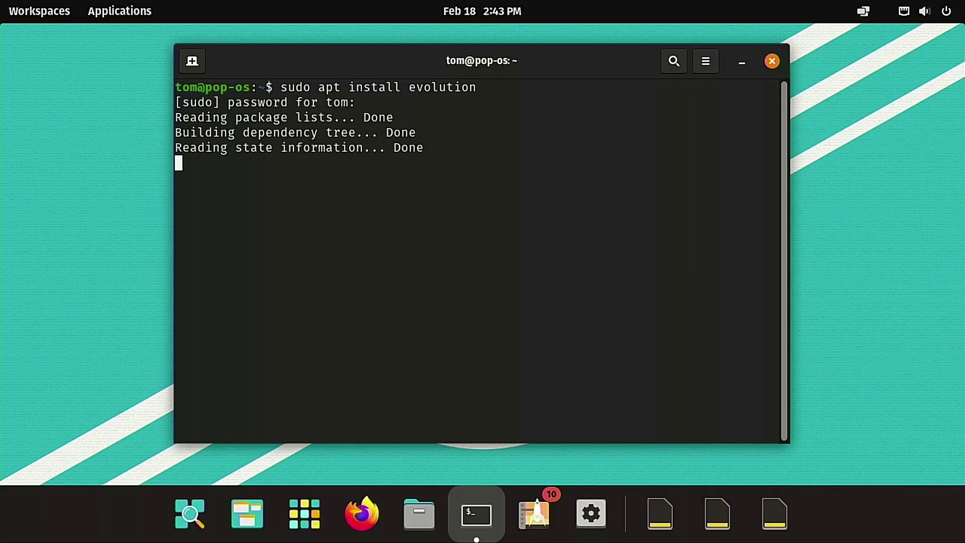
pyautogui.write('y')
pyautogui.press('Return')
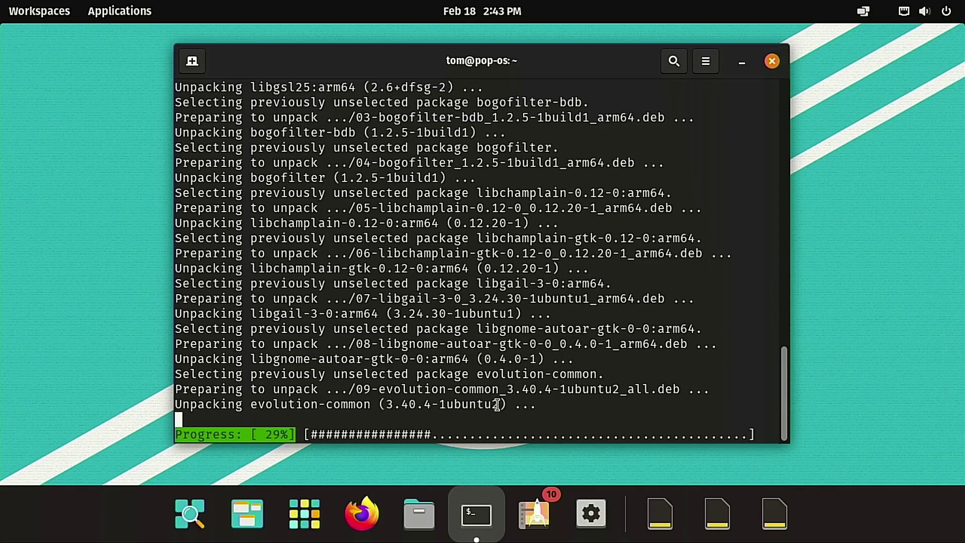
pyautogui.click(924, 11)
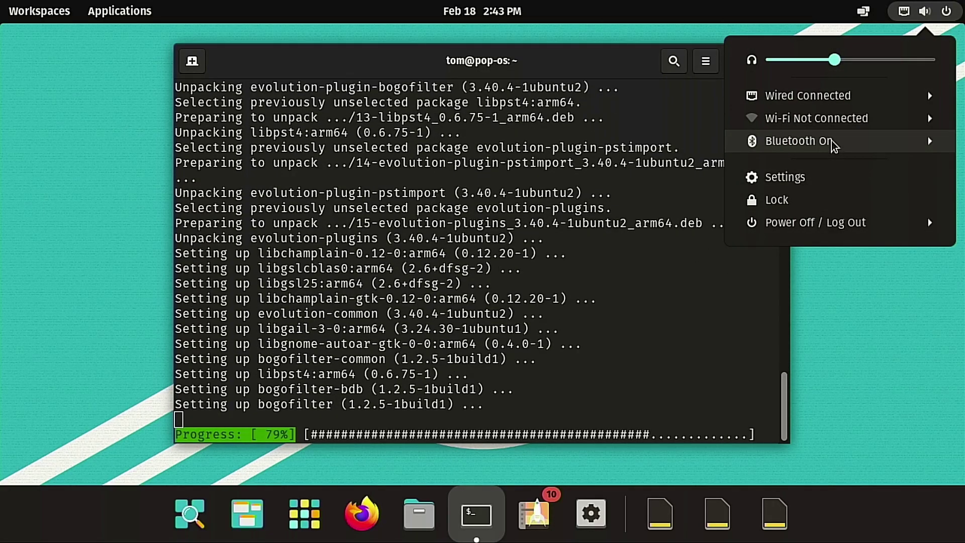
pyautogui.click(819, 178)
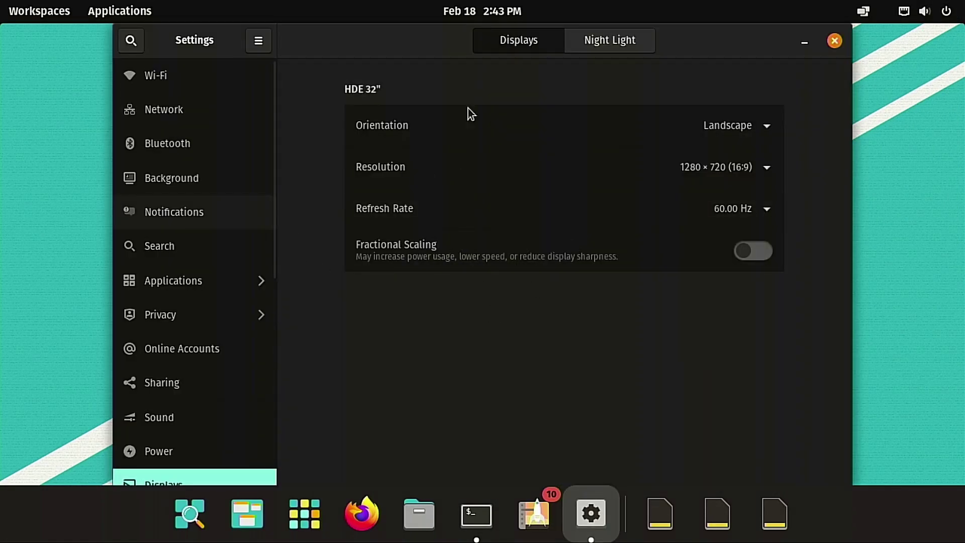
# Browse the Wi-Fi, Network, Bluetooth and Background settings pages
pyautogui.click(162, 86)
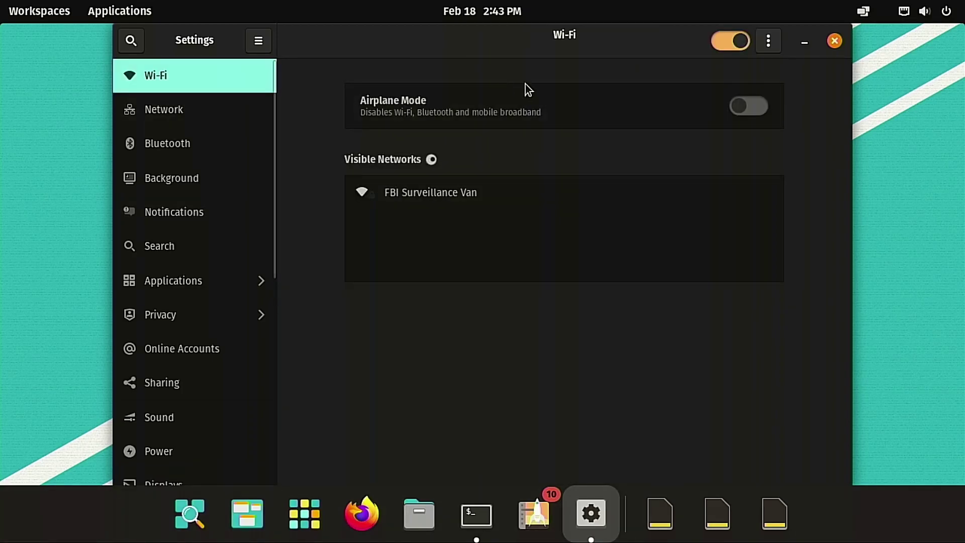
pyautogui.click(224, 110)
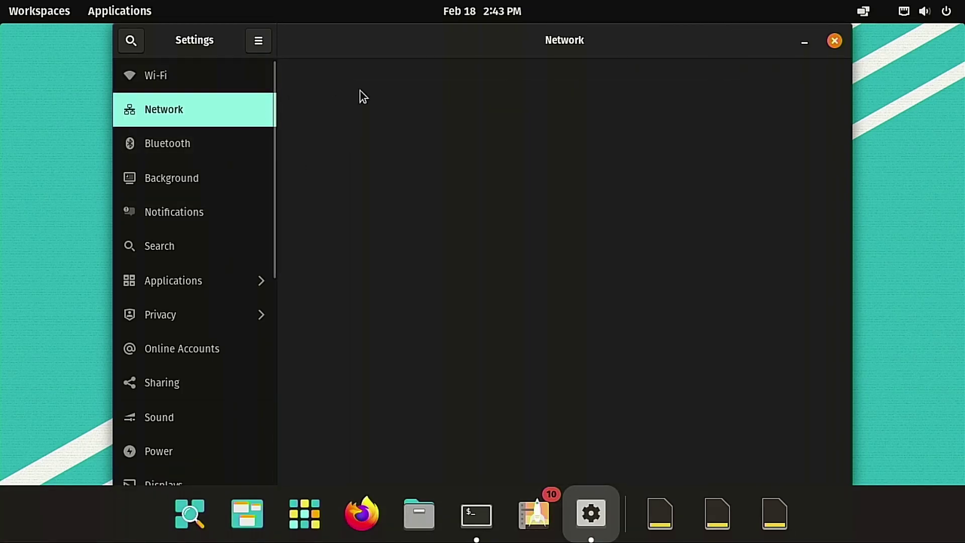
pyautogui.click(171, 143)
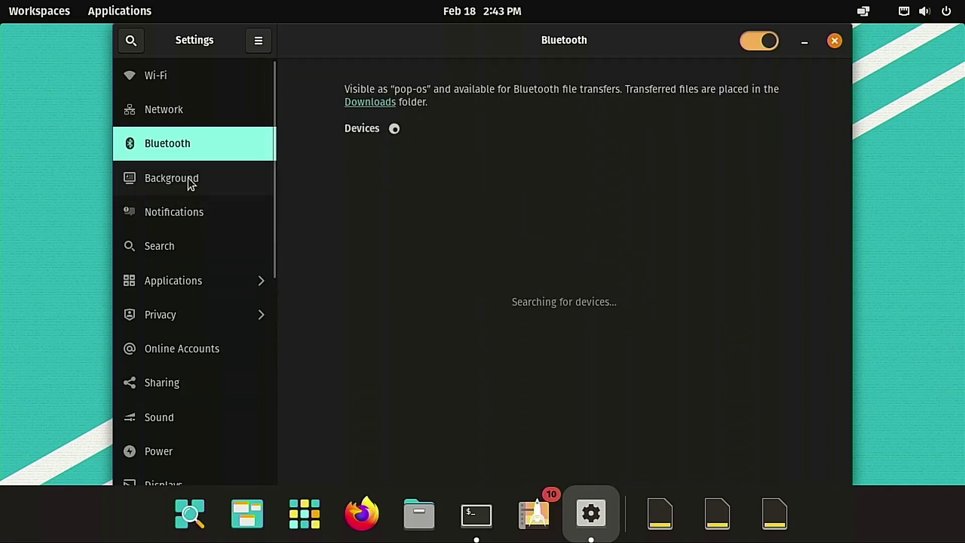
pyautogui.click(171, 177)
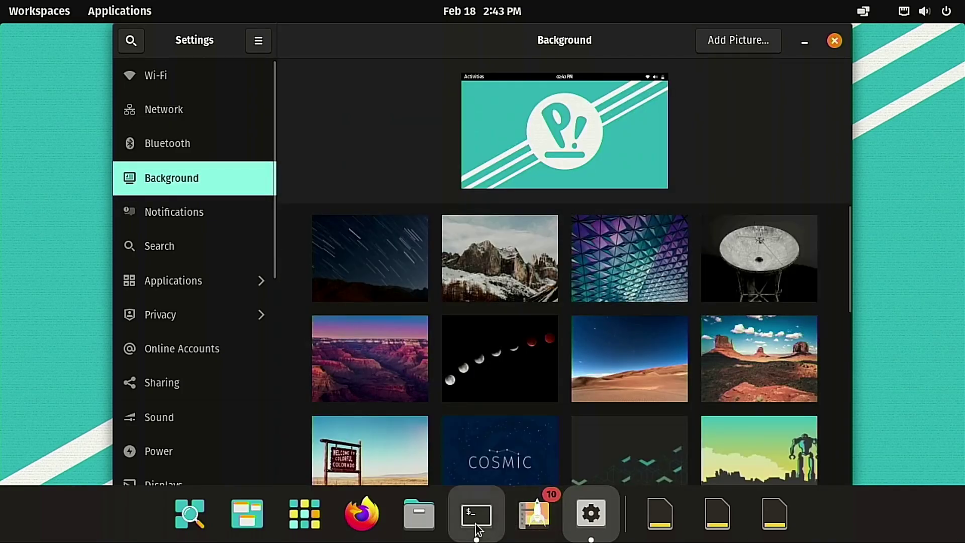
# Close the finished terminal with exit and bring up the application library
pyautogui.click(477, 513)
pyautogui.write('exit')
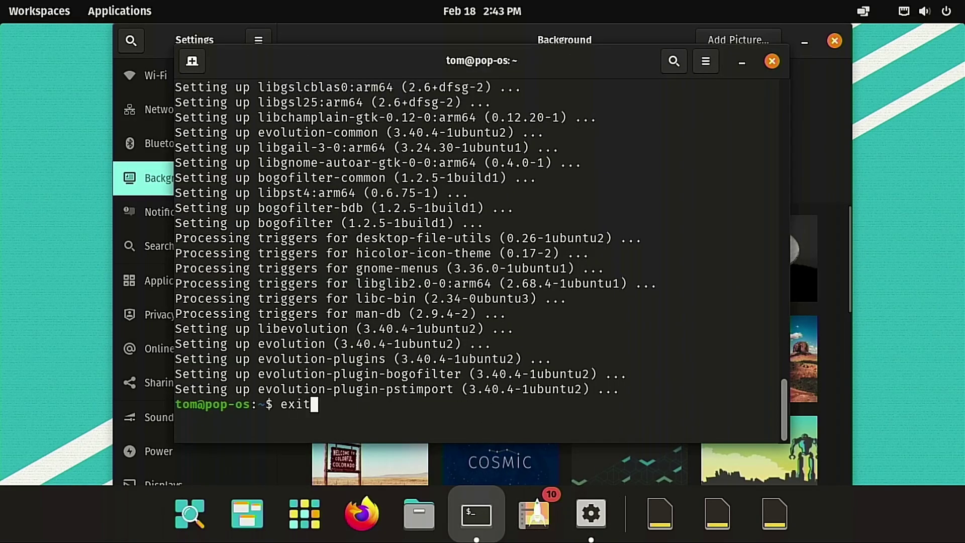
pyautogui.press('Return')
pyautogui.click(303, 520)
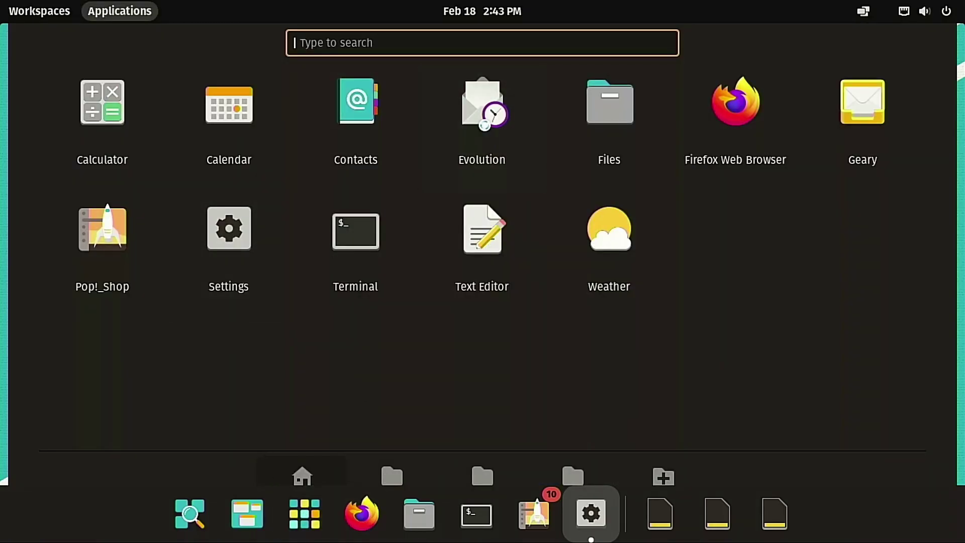
# Launch Evolution, dismiss its Welcome wizard with Escape, and maximize the Mail window
pyautogui.click(592, 315)
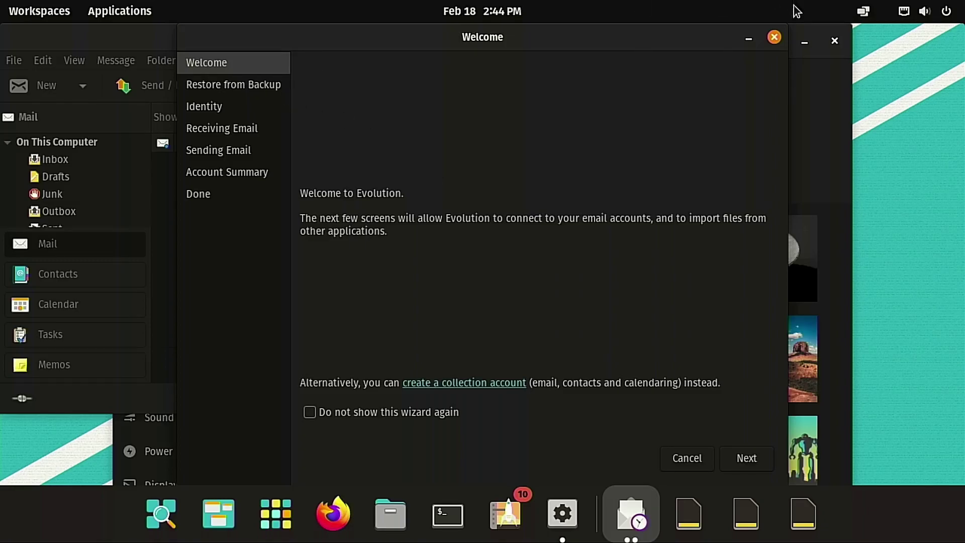
pyautogui.press('Escape')
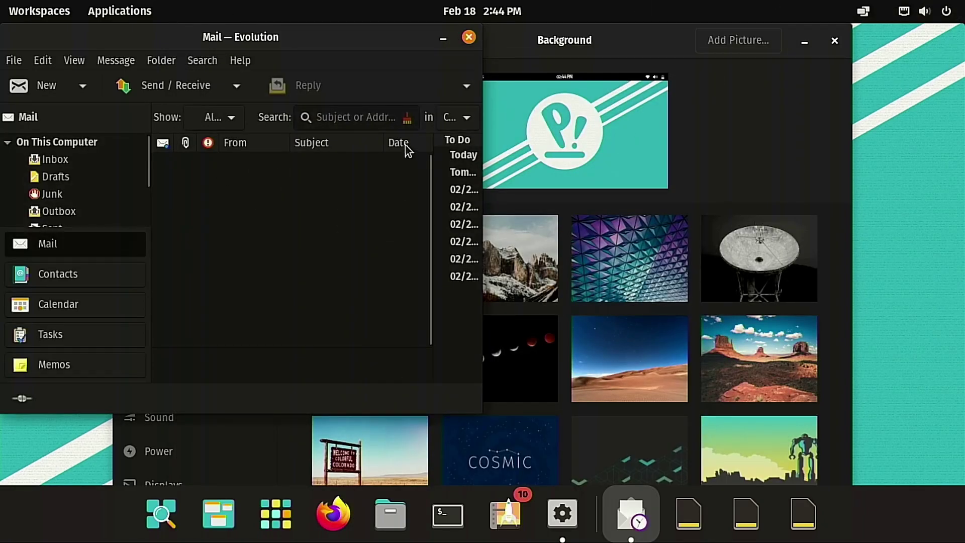
pyautogui.doubleClick(405, 48)
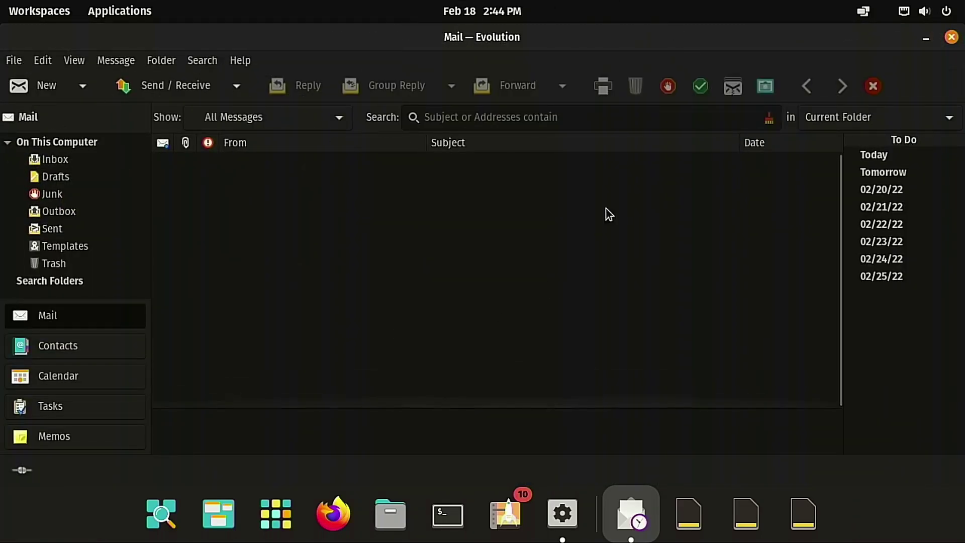
# Close the Evolution mail window
pyautogui.click(951, 38)
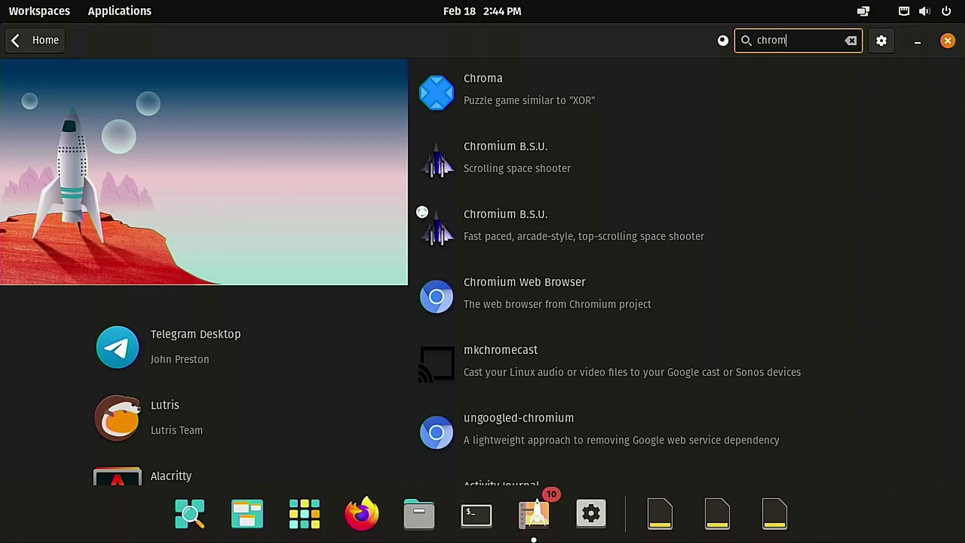
# In a new terminal, install htop via sudo apt install htop, run it, then return to Pop!_Shop
pyautogui.press('super+t')
pyautogui.write('htop')
pyautogui.press('Return')
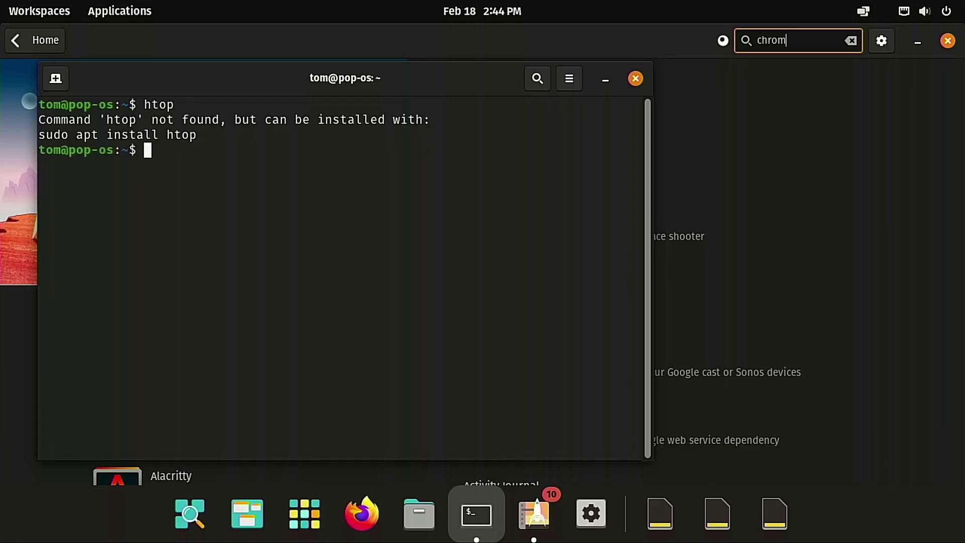
pyautogui.write('sudo apt instal')
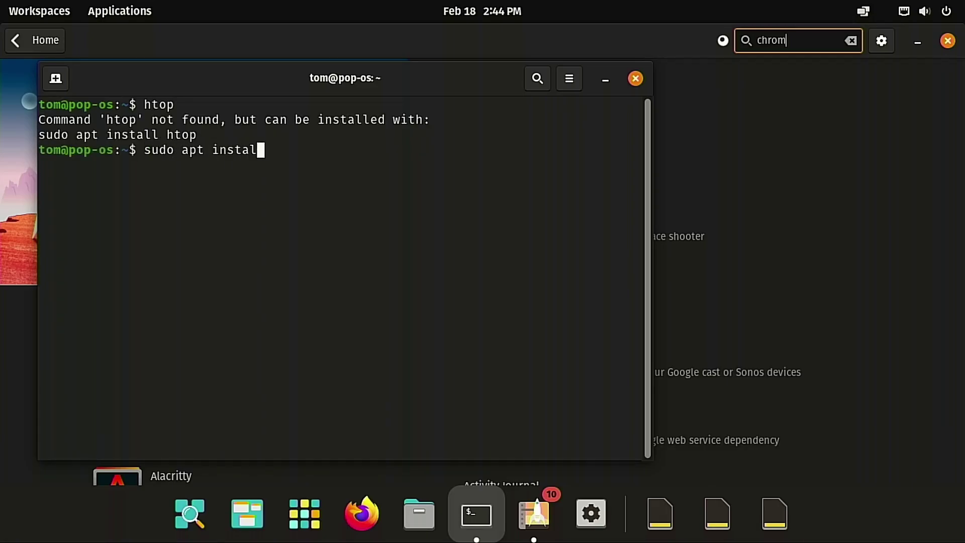
pyautogui.write('l htop')
pyautogui.press('Return')
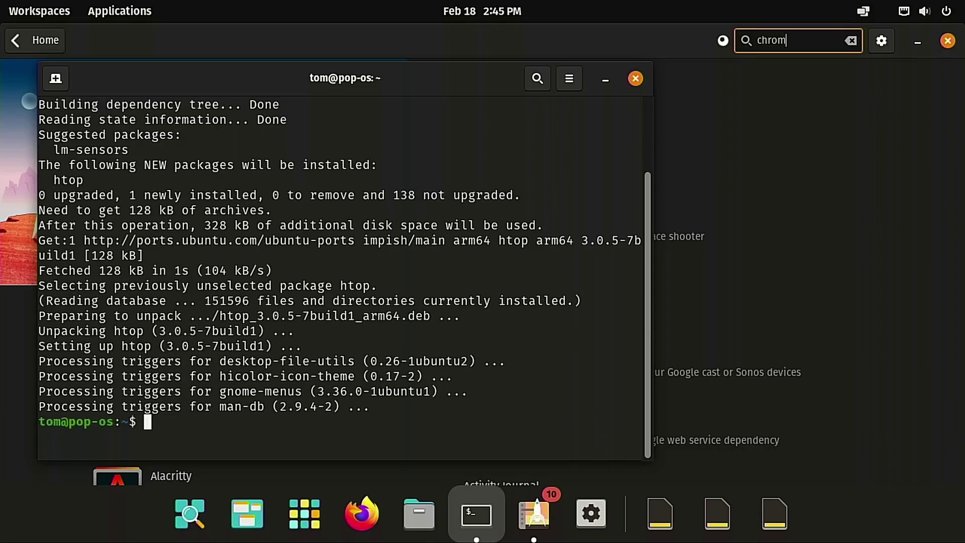
pyautogui.write('htop')
pyautogui.press('Return')
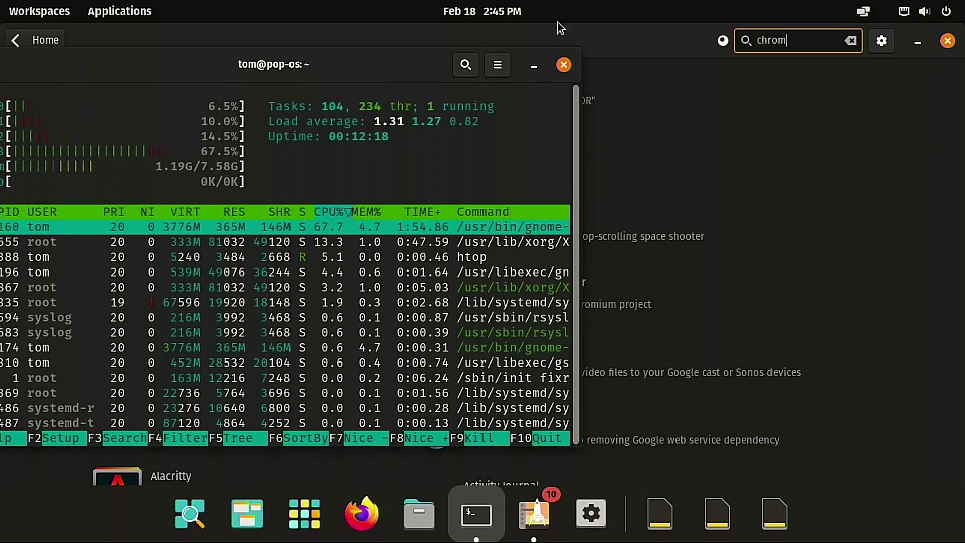
pyautogui.click(720, 67)
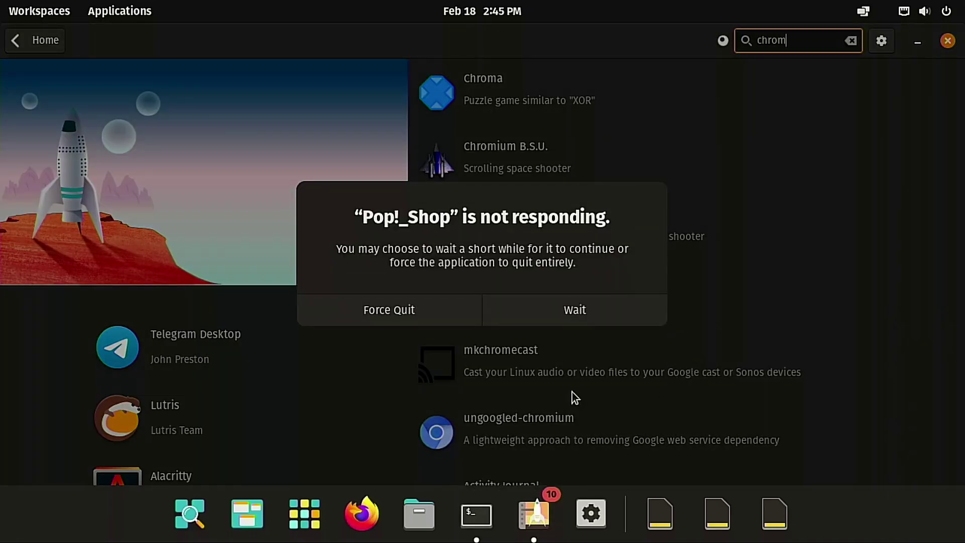
# Force-quit the frozen Pop!_Shop and move the htop terminal up and right
pyautogui.click(423, 319)
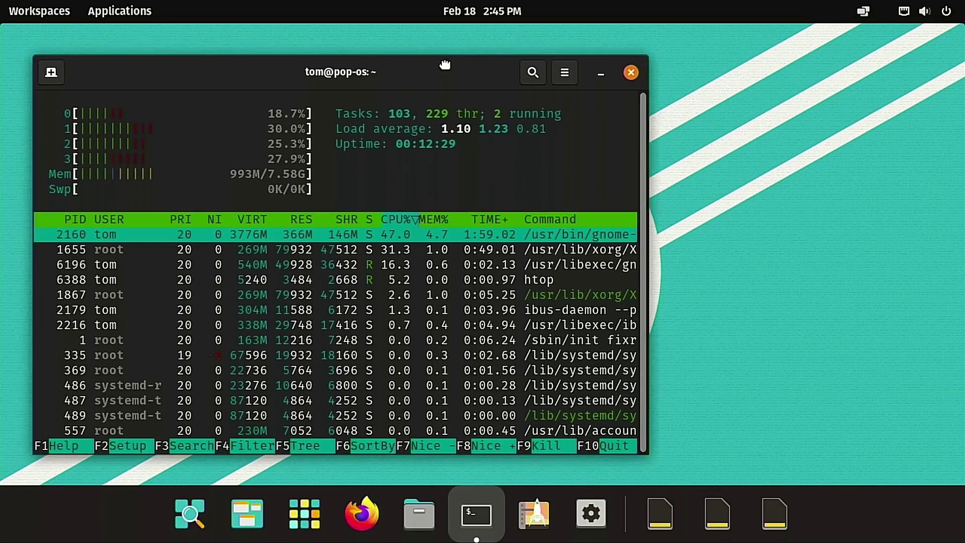
pyautogui.moveTo(445, 64); pyautogui.dragTo(515, 45)
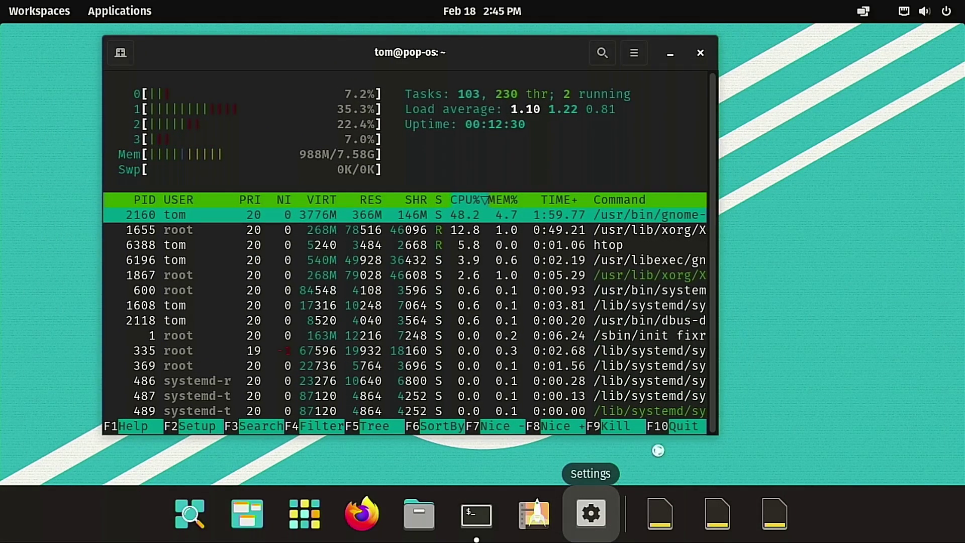
pyautogui.click(591, 513)
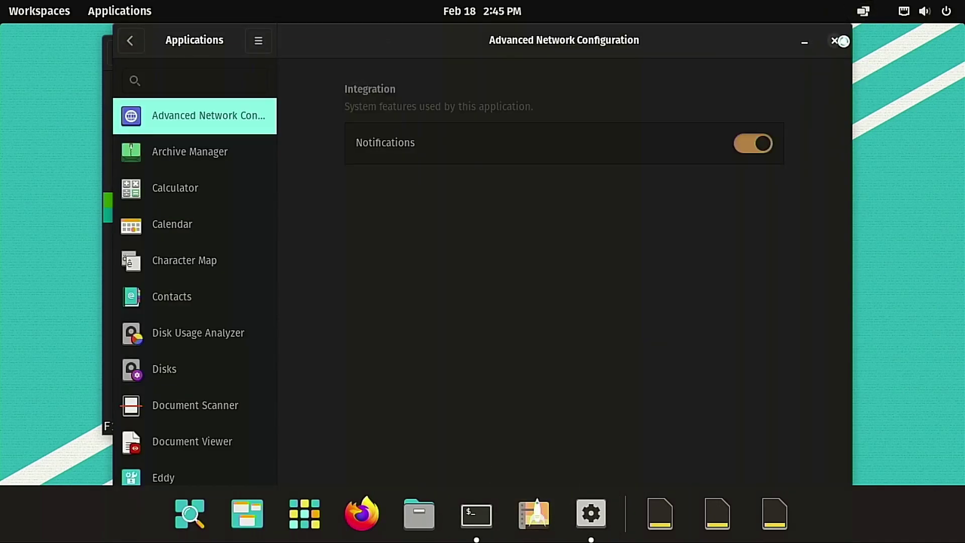
pyautogui.click(842, 40)
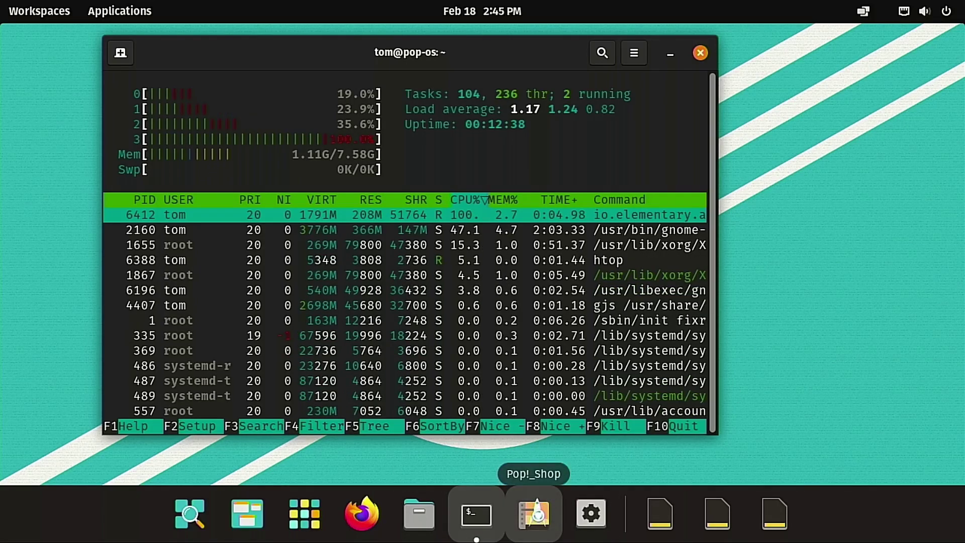
# Tile the htop terminal to the left, relaunch Pop!_Shop and search for 'chr'
pyautogui.moveTo(390, 56); pyautogui.dragTo(2, 316)
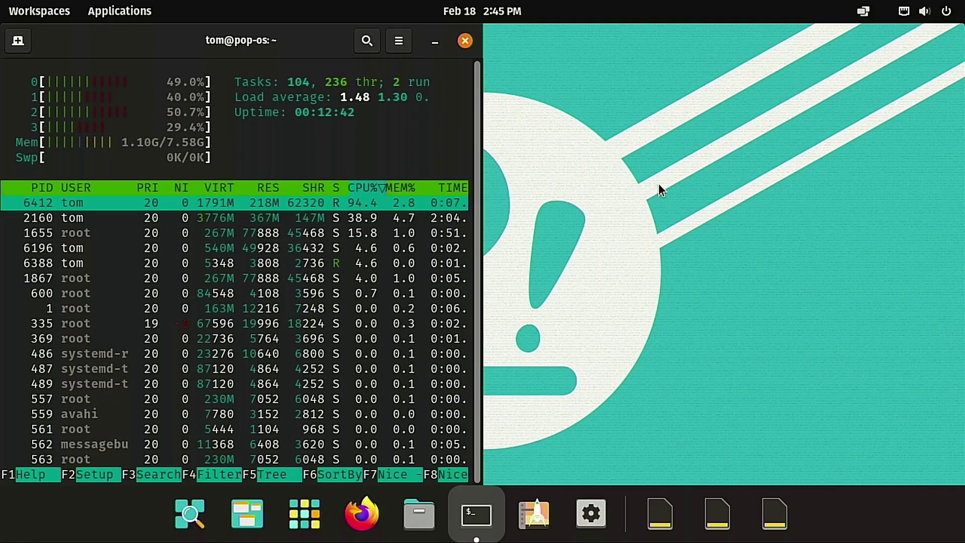
pyautogui.click(534, 513)
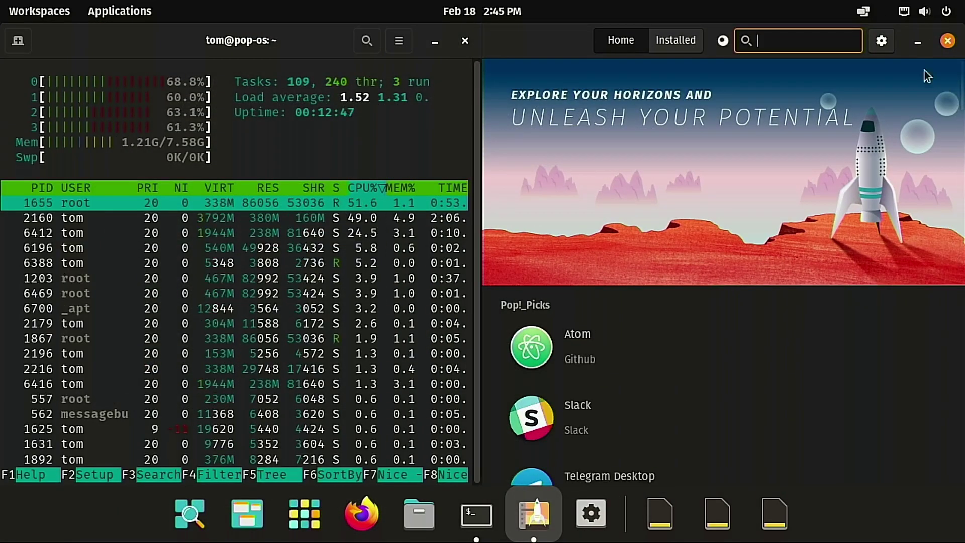
pyautogui.write('chr')
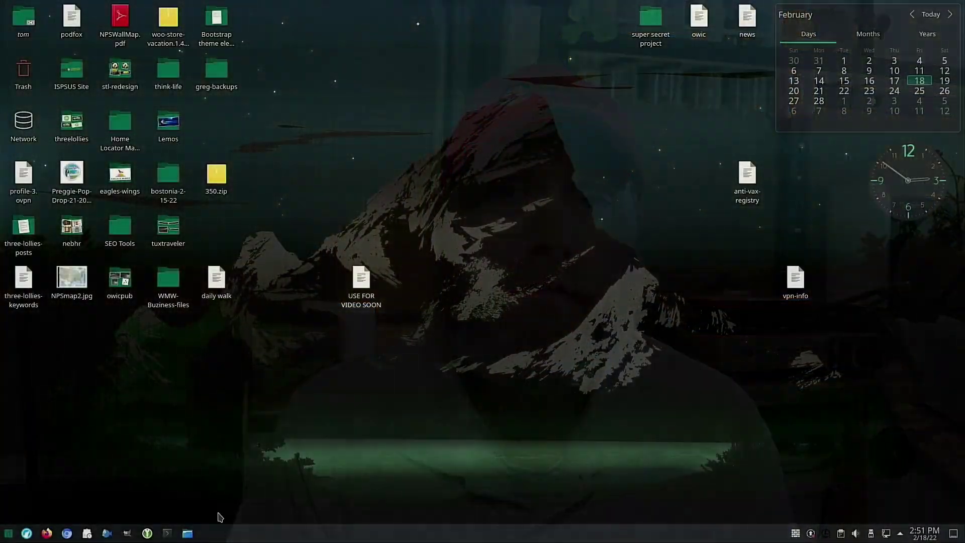
# Launch the KSysGuard System Monitor by searching 'sys' in the application launcher
pyautogui.click(8, 533)
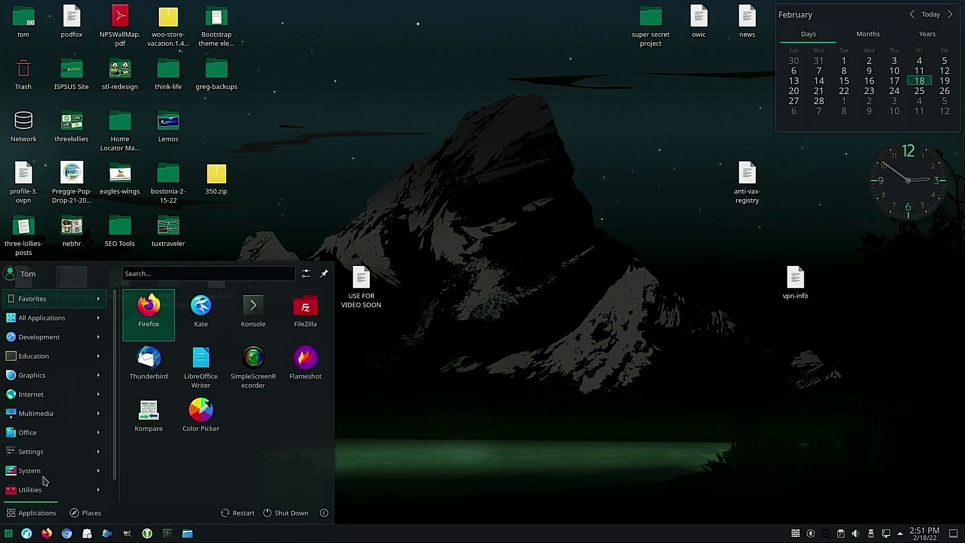
pyautogui.write('sys')
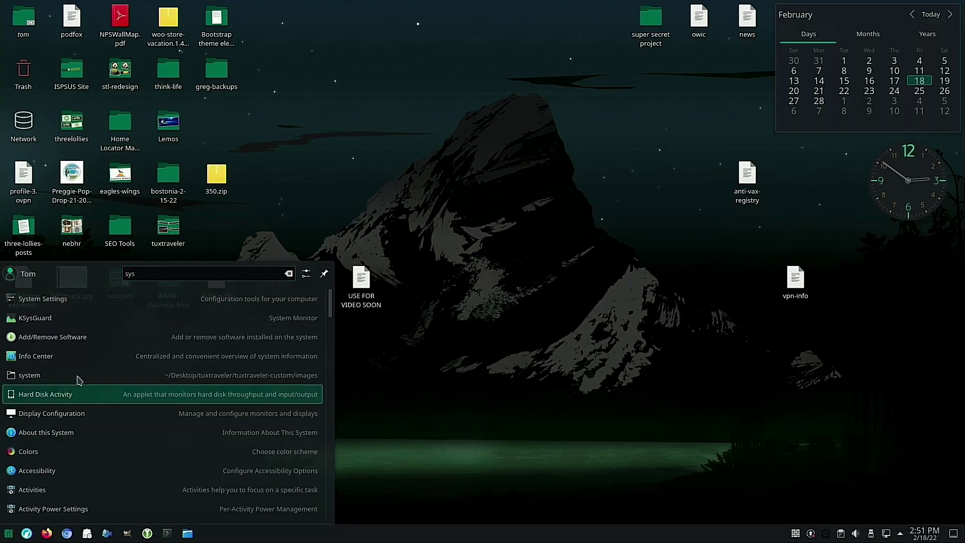
pyautogui.click(54, 320)
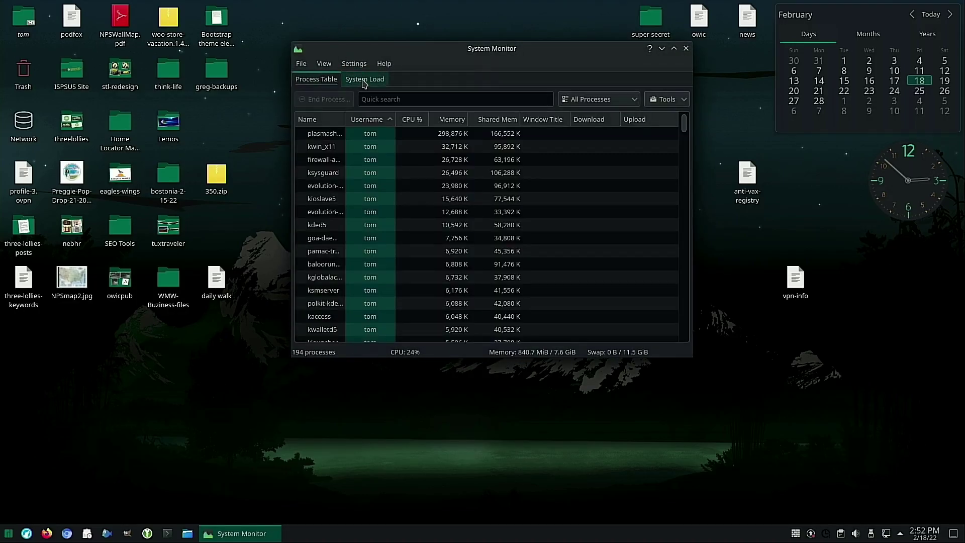
# Run htop in a Konsole terminal, then close the terminal
pyautogui.click(168, 533)
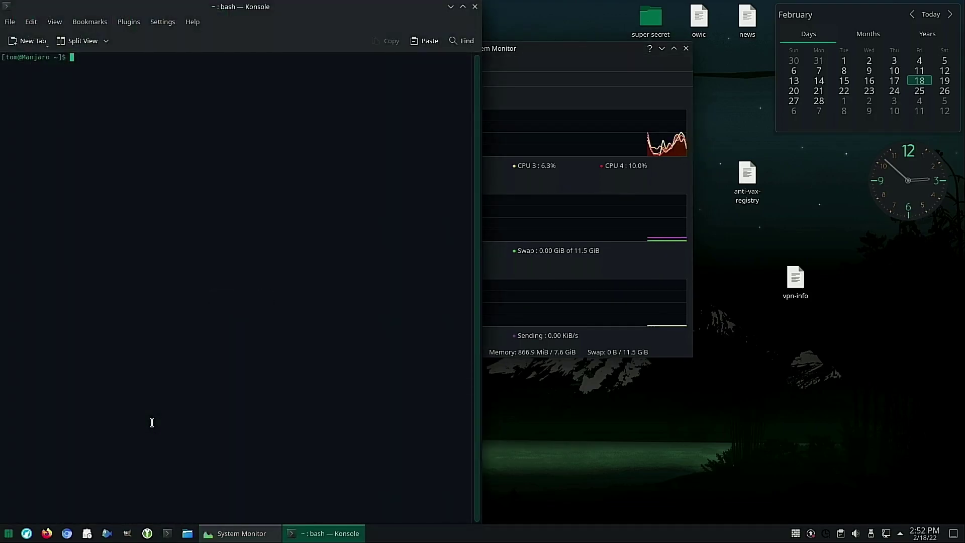
pyautogui.write('htop')
pyautogui.press('Return')
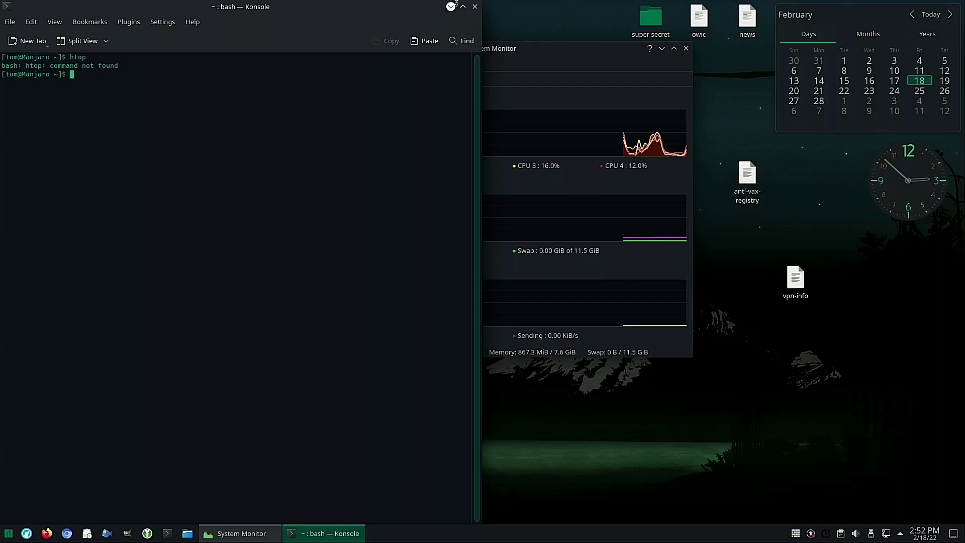
pyautogui.click(475, 8)
# Move System Monitor to the right side, then start Dolphin and GIMP
pyautogui.moveTo(558, 49); pyautogui.dragTo(819, 84)
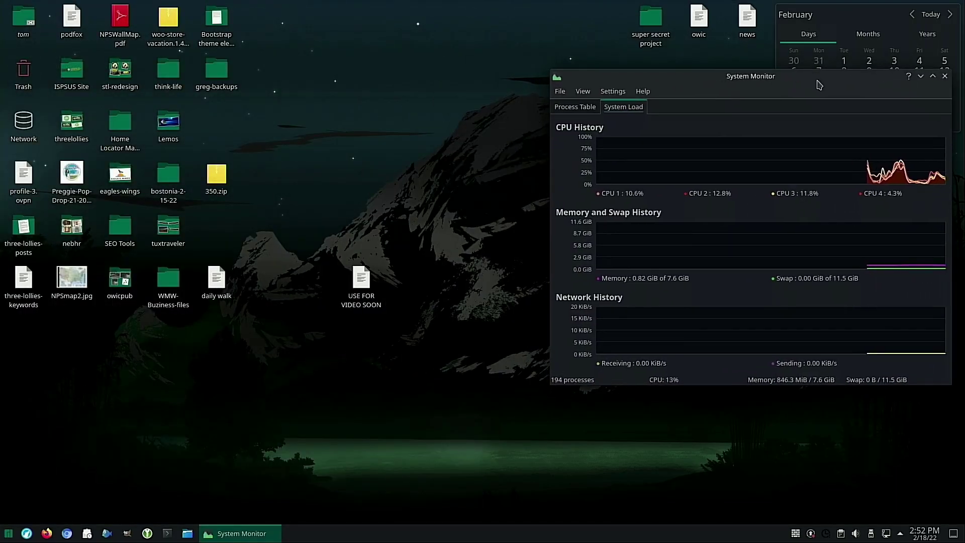
pyautogui.click(186, 533)
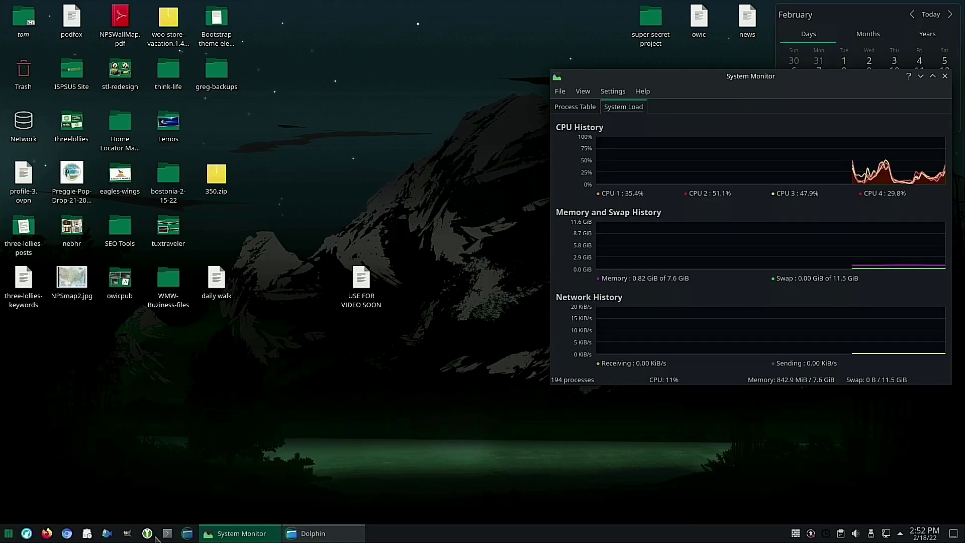
pyautogui.click(128, 534)
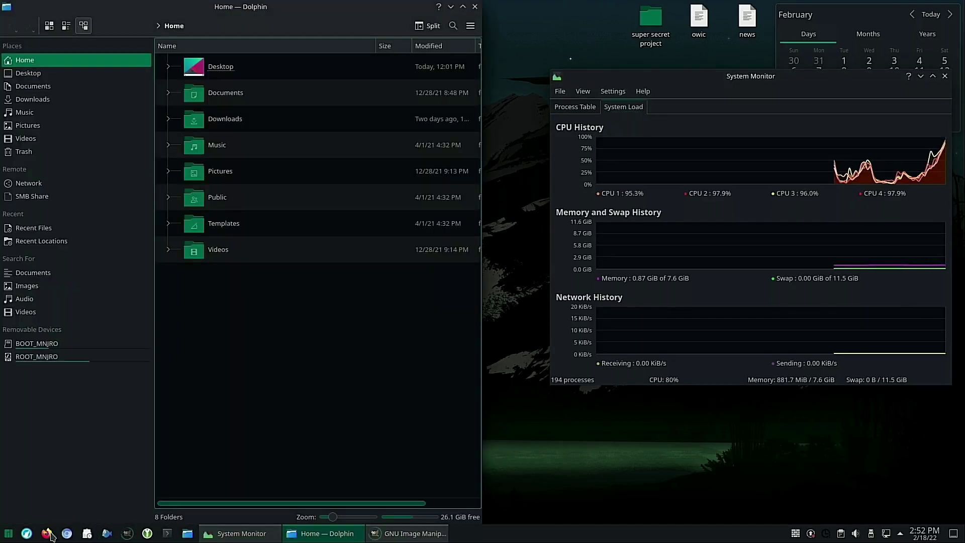
# Open the recent websitebackgroundcolor.pdf in GIMP and import its page as an image
pyautogui.click(47, 534)
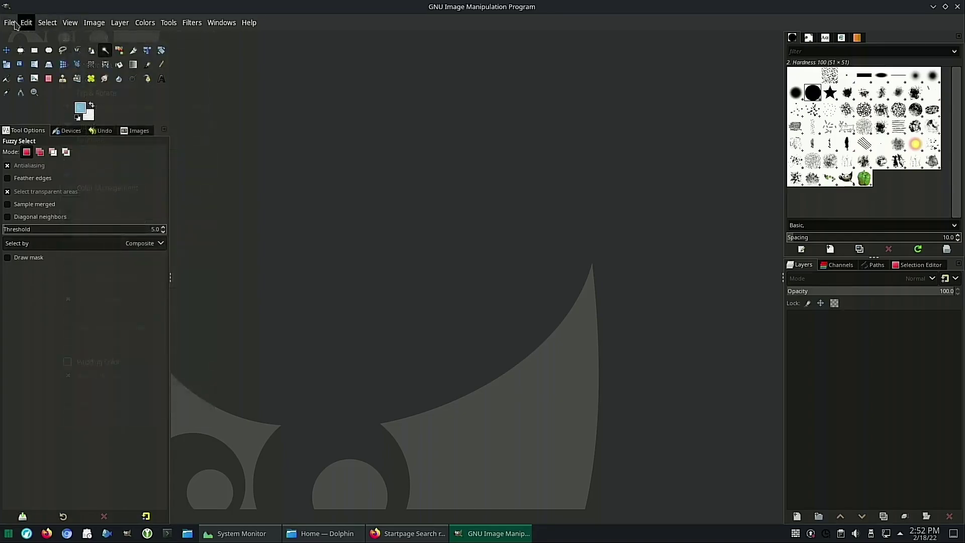
pyautogui.click(10, 23)
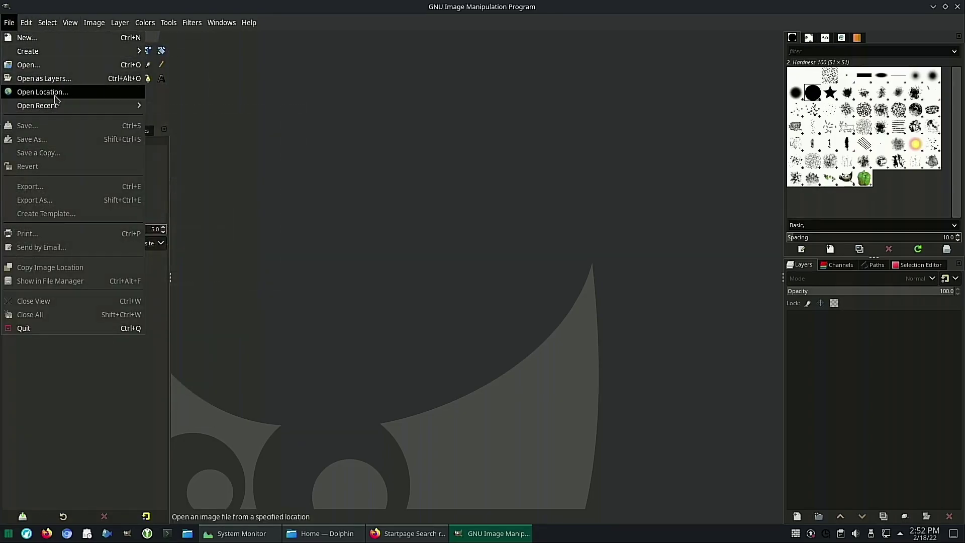
pyautogui.moveTo(61, 104)
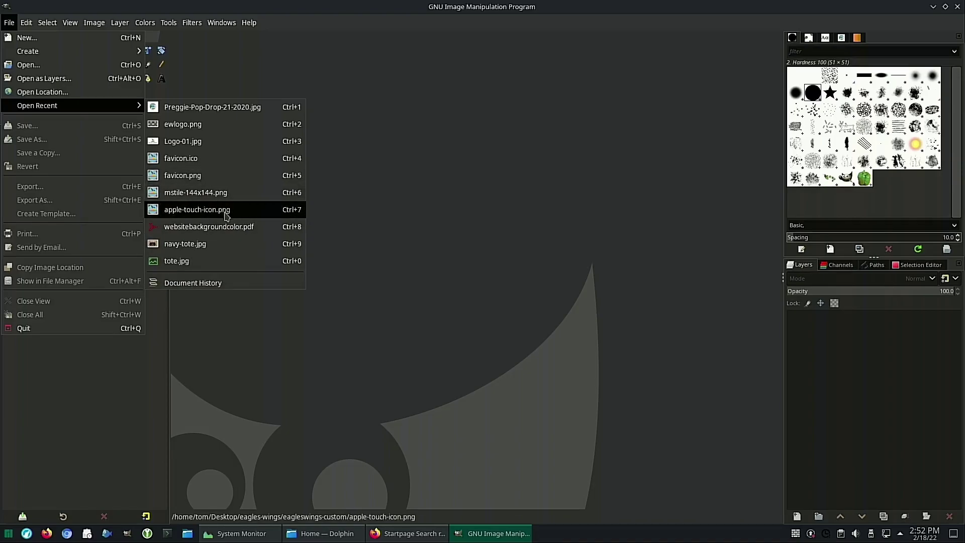
pyautogui.click(214, 233)
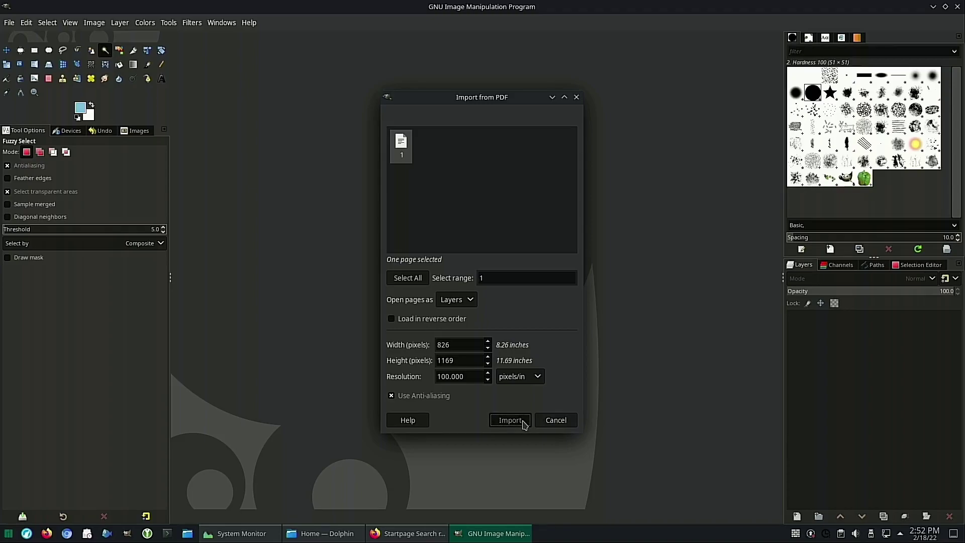
pyautogui.click(523, 421)
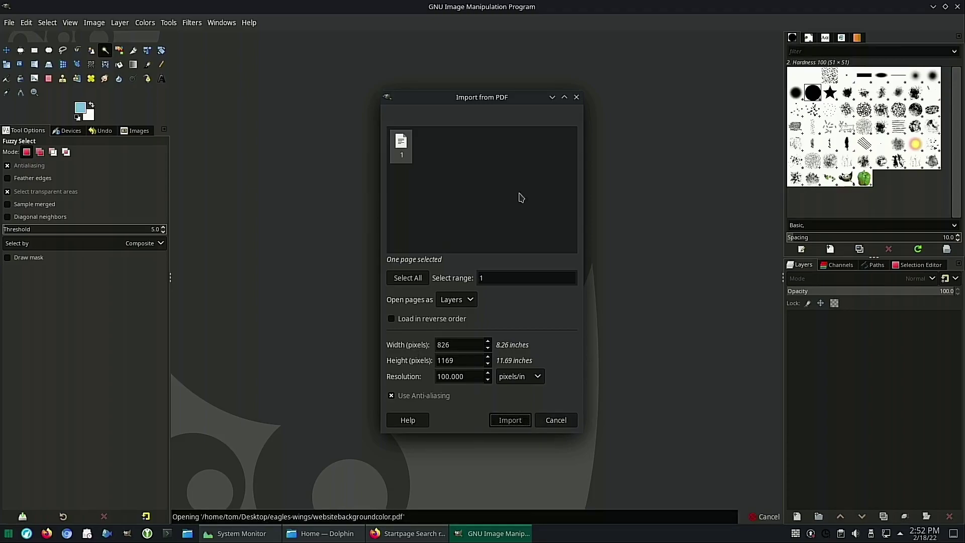
# Bring the Firefox search page forward and scroll up and down through it
pyautogui.click(408, 533)
pyautogui.scroll(-10, 272, 272)
pyautogui.scroll(10, 273, 272)
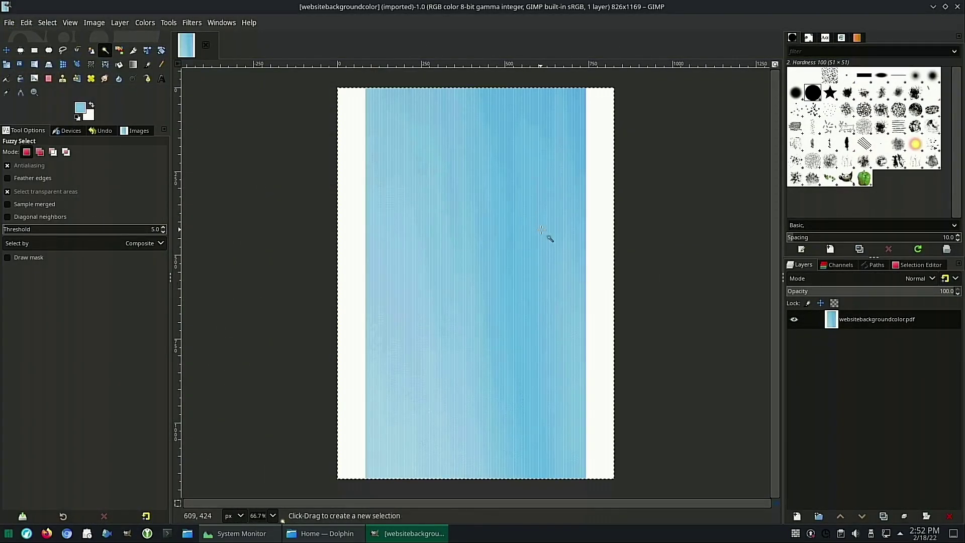
pyautogui.scroll(2, 551, 234)
pyautogui.scroll(-8, 556, 230)
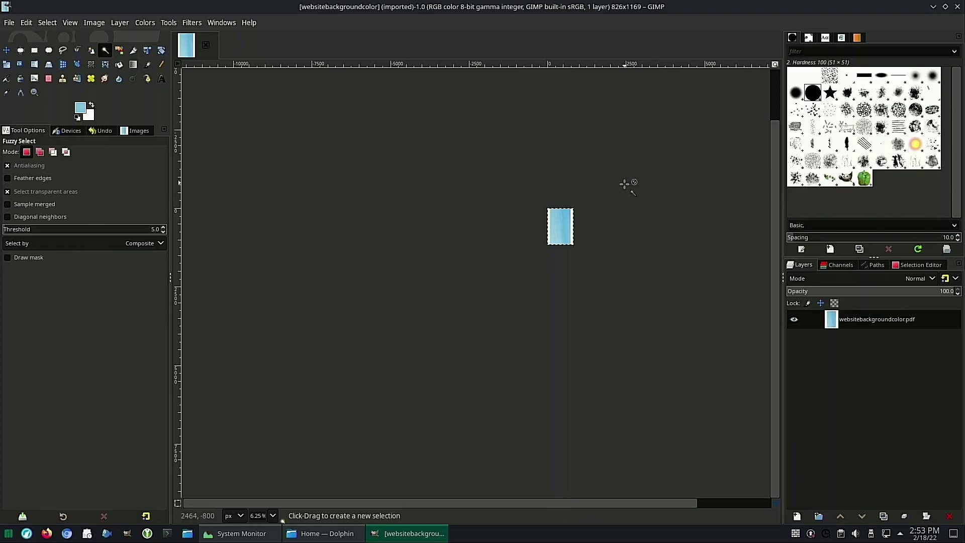
pyautogui.scroll(2, 628, 185)
# Quit GIMP with Ctrl+Q, close Dolphin and System Monitor, and show the application launcher
pyautogui.hotkey('ctrl', 'q')
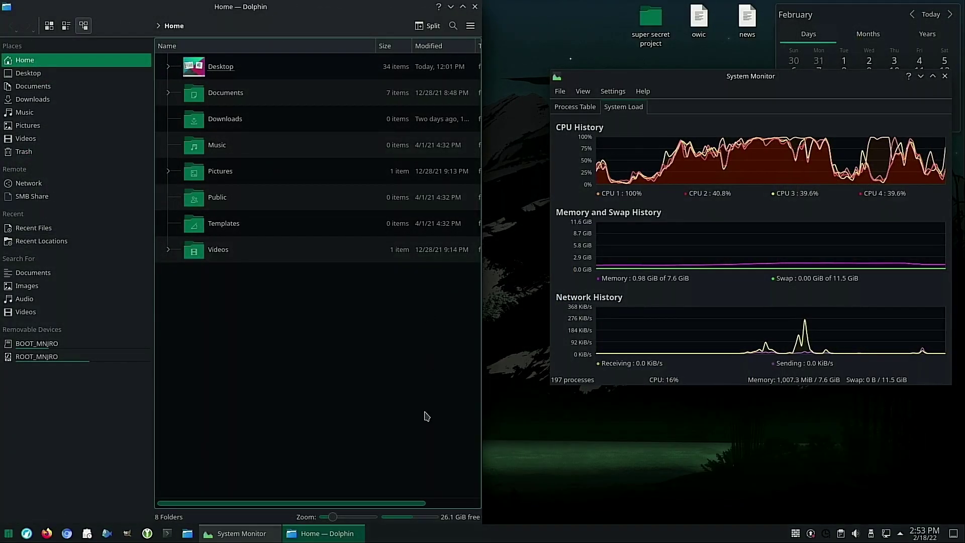
pyautogui.click(475, 7)
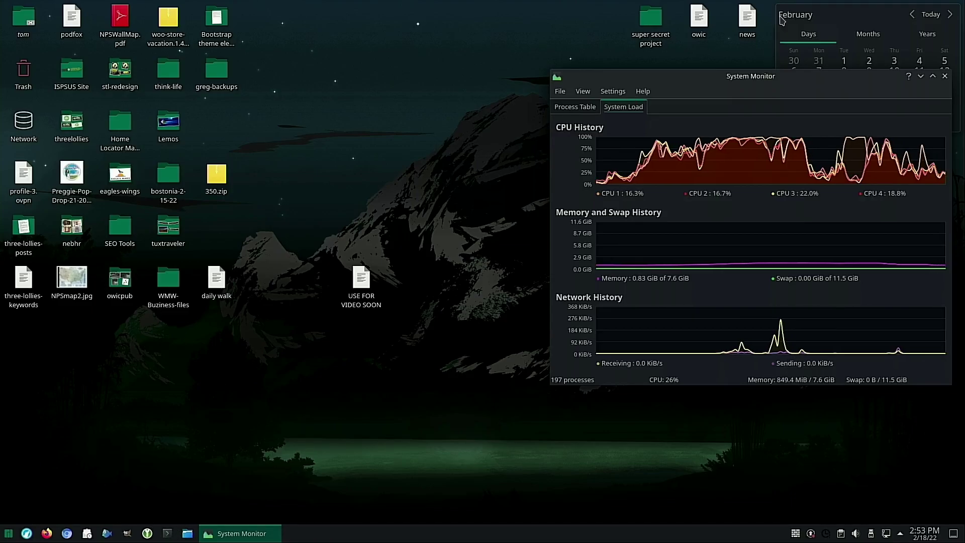
pyautogui.click(944, 76)
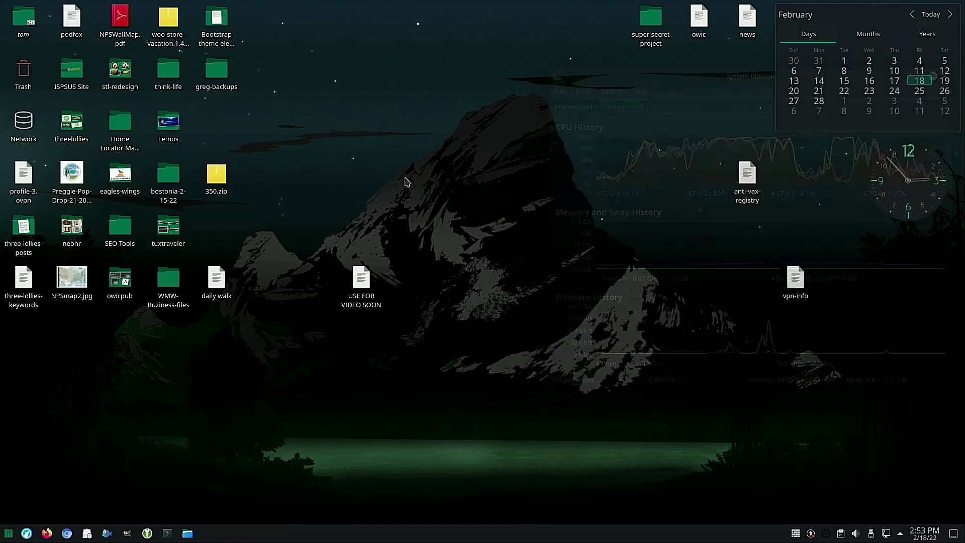
pyautogui.click(8, 533)
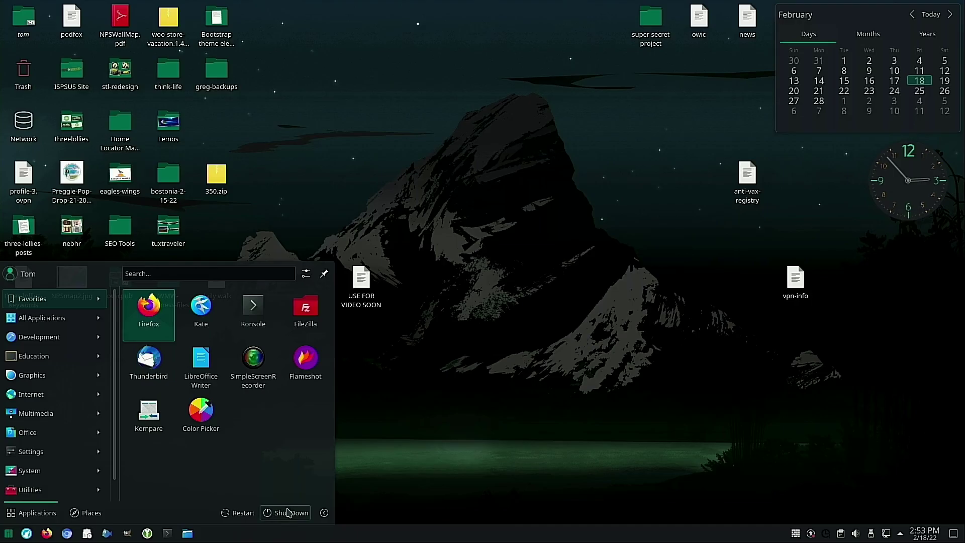